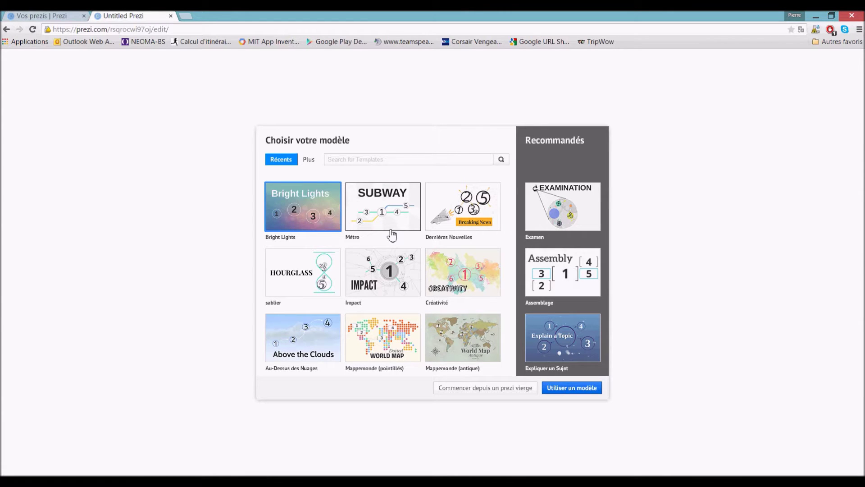
- Browse the additional templates and create the prezi from the Réseau social (Social Network) template
{"action": "left_click", "coordinate": [308, 161]}
{"action": "scroll", "coordinate": [368, 228], "scroll_direction": "down", "scroll_amount": 5}
{"action": "scroll", "coordinate": [372, 234], "scroll_direction": "down", "scroll_amount": 15}
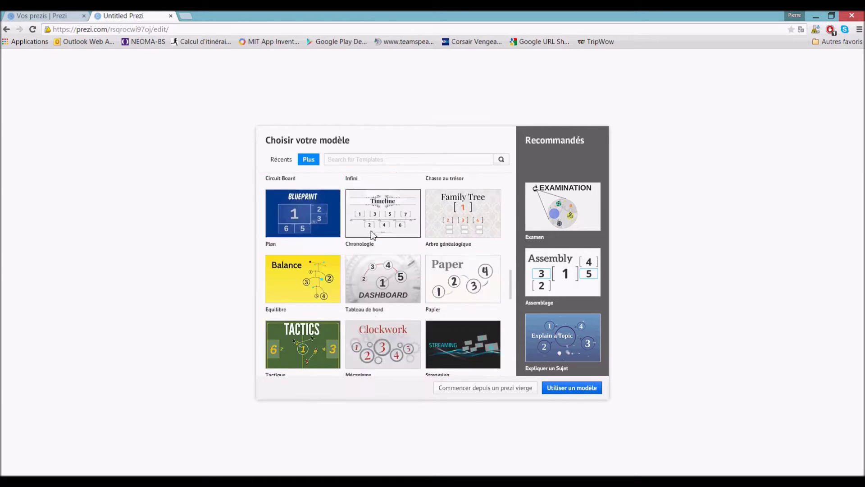
{"action": "scroll", "coordinate": [372, 235], "scroll_direction": "up", "scroll_amount": 5}
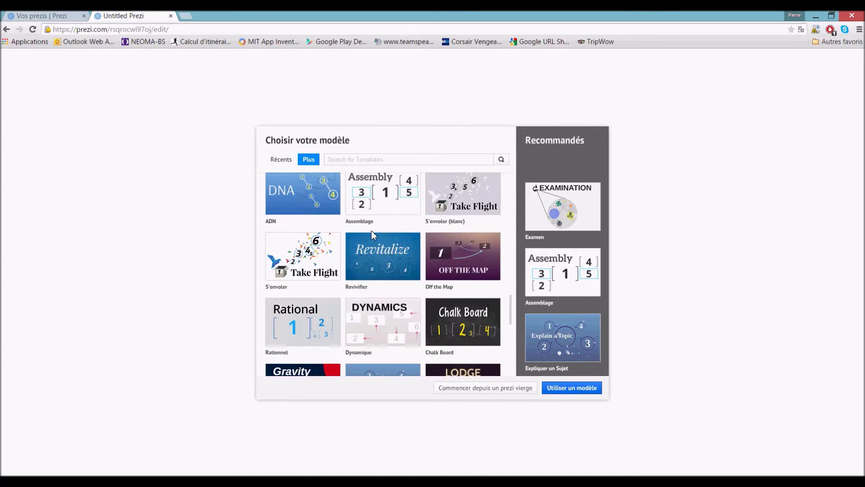
{"action": "scroll", "coordinate": [372, 231], "scroll_direction": "up", "scroll_amount": 10}
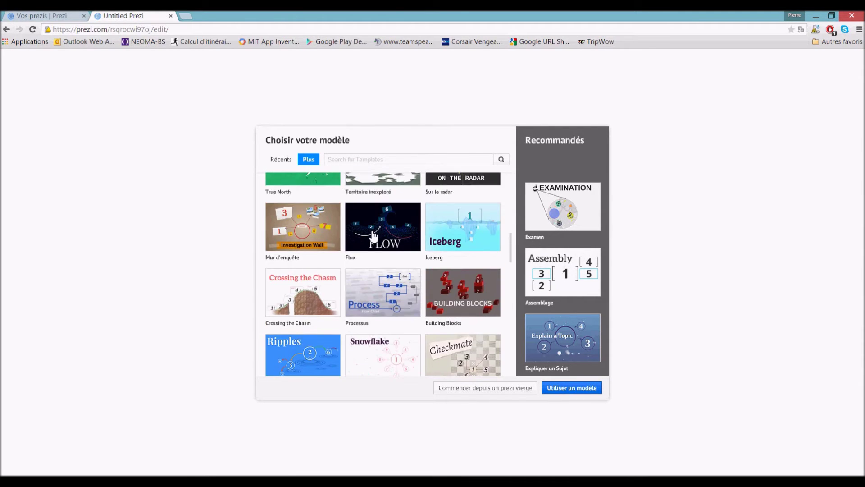
{"action": "scroll", "coordinate": [373, 235], "scroll_direction": "up", "scroll_amount": 2}
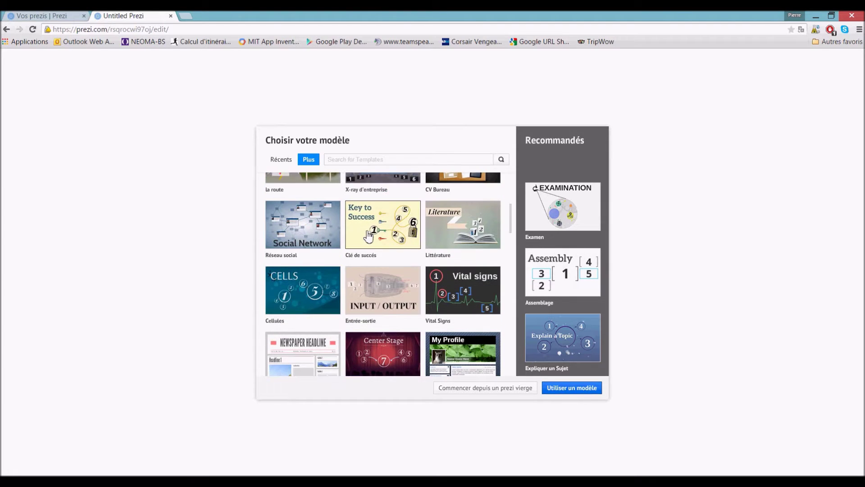
{"action": "left_click", "coordinate": [314, 230]}
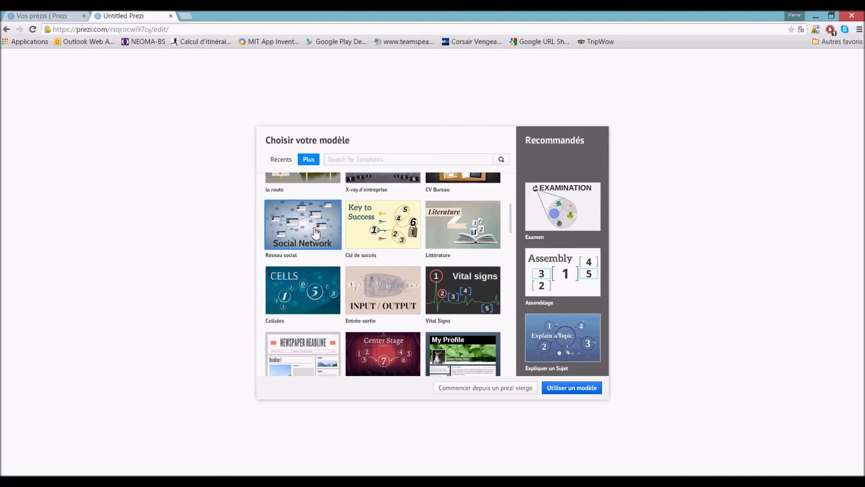
{"action": "left_click", "coordinate": [571, 389]}
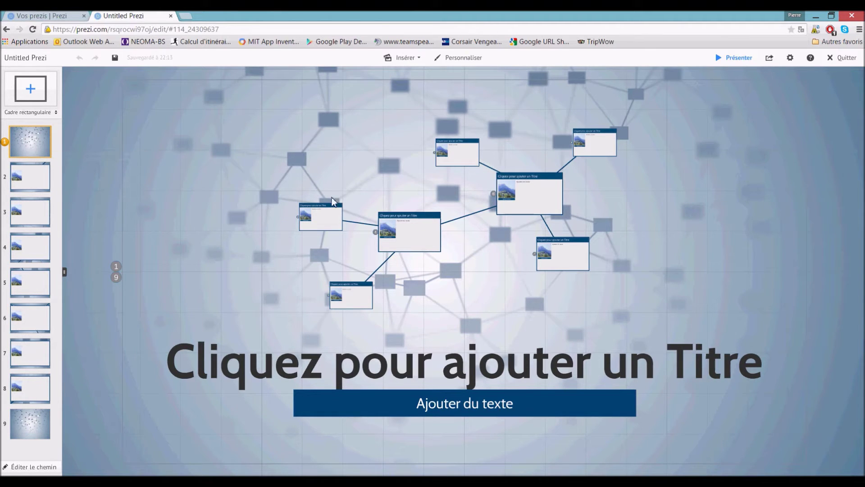
- Enter "Bonjour" as the opening title and "Youtube" as the subtitle below it
{"action": "left_click", "coordinate": [478, 360]}
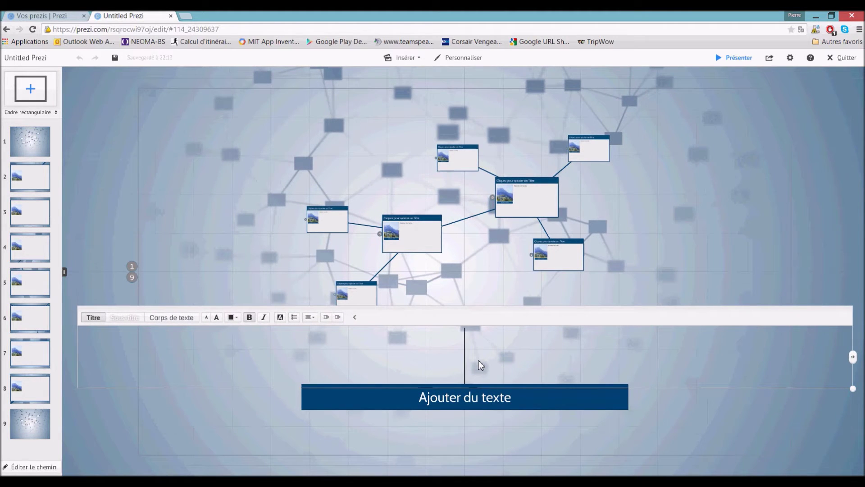
{"action": "type", "text": "Bonjour"}
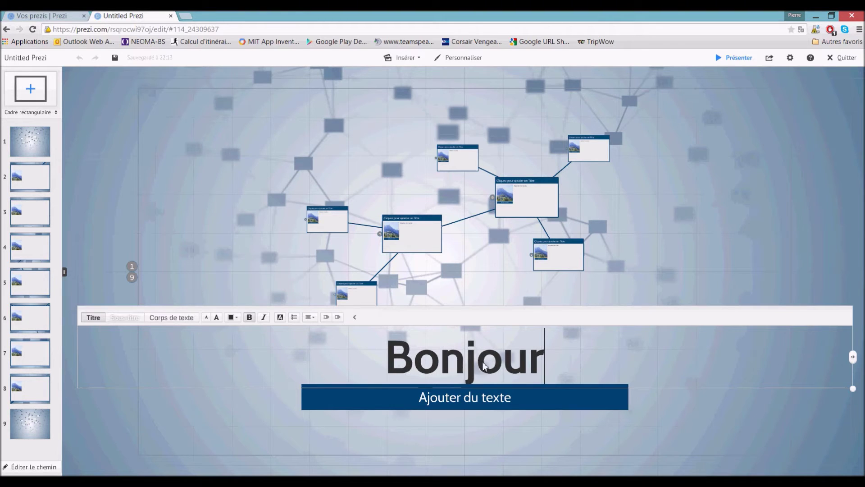
{"action": "left_click", "coordinate": [455, 399]}
{"action": "type", "text": "Youtube"}
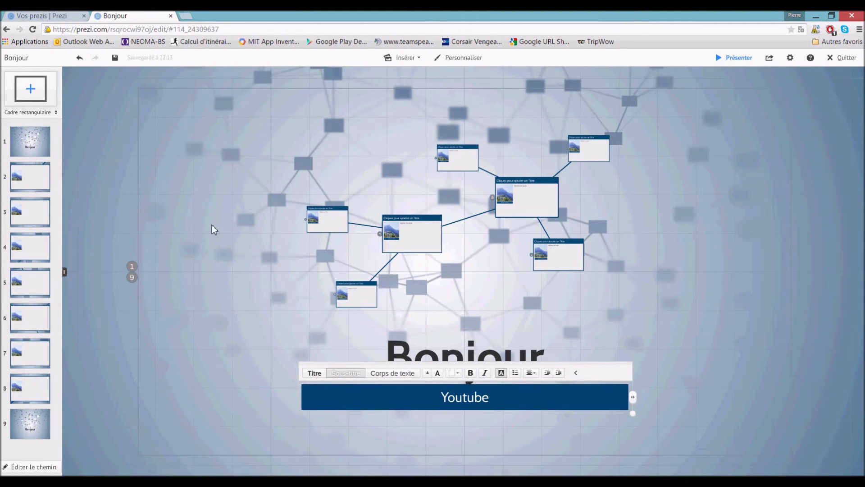
- Enter "Blablablabla...." as the body text beside the image in frame 2
{"action": "left_click", "coordinate": [47, 180]}
{"action": "left_click", "coordinate": [443, 193]}
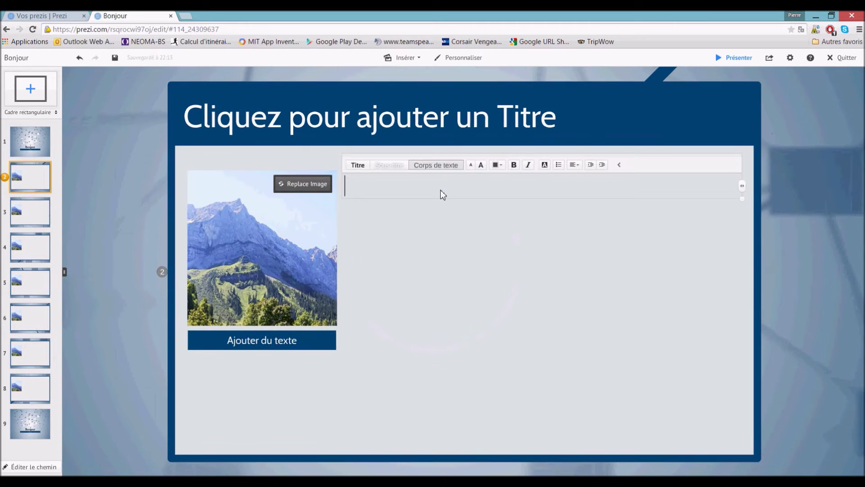
{"action": "type", "text": "Blabl"}
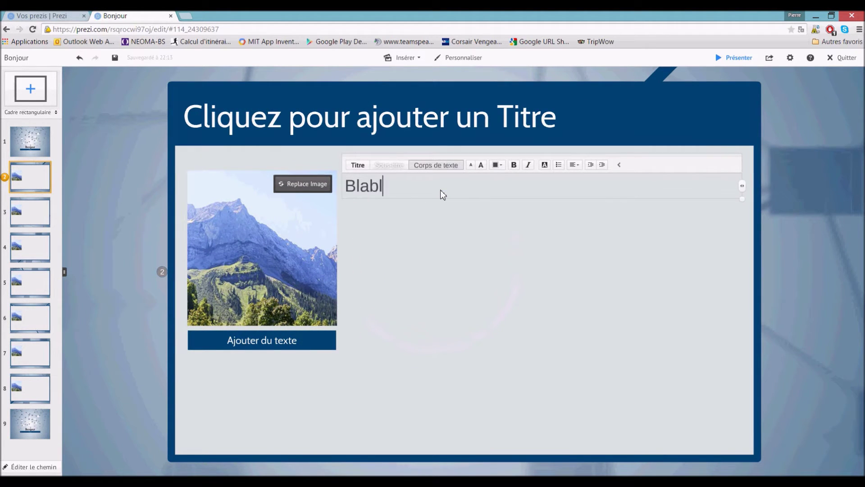
{"action": "type", "text": "ablabla"}
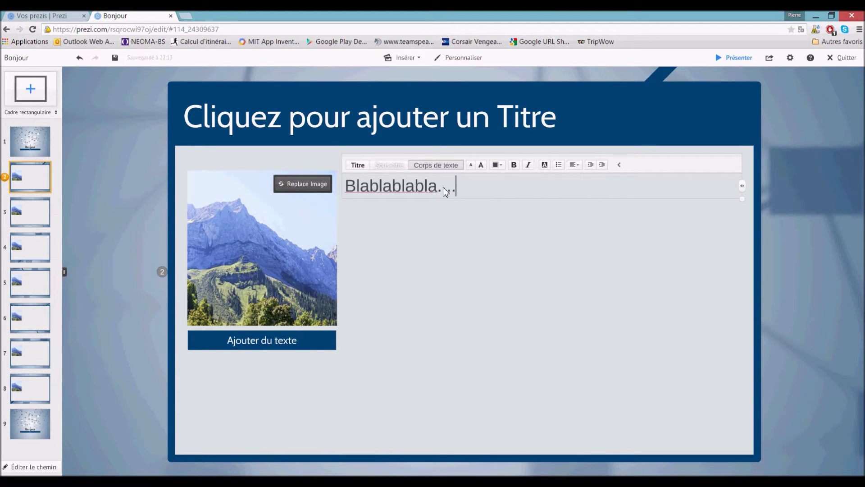
- Make the whole body text of frame 2 bold
{"action": "left_click_drag", "start_coordinate": [464, 189], "coordinate": [352, 196]}
{"action": "left_click", "coordinate": [459, 192]}
{"action": "left_click_drag", "start_coordinate": [460, 192], "coordinate": [349, 194]}
{"action": "left_click", "coordinate": [515, 168]}
{"action": "left_click", "coordinate": [529, 166]}
{"action": "left_click", "coordinate": [530, 166]}
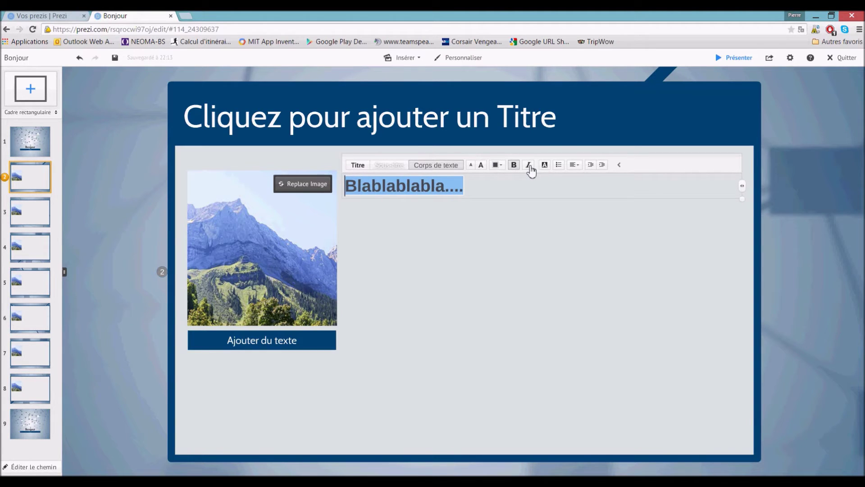
{"action": "left_click", "coordinate": [506, 181]}
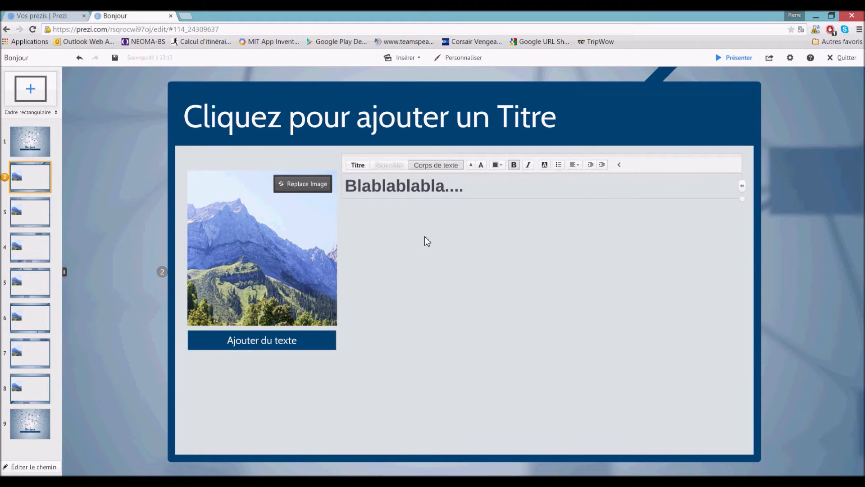
- Enter "Blablabla 2...." as the body text beside the image in frame 3
{"action": "left_click", "coordinate": [40, 216]}
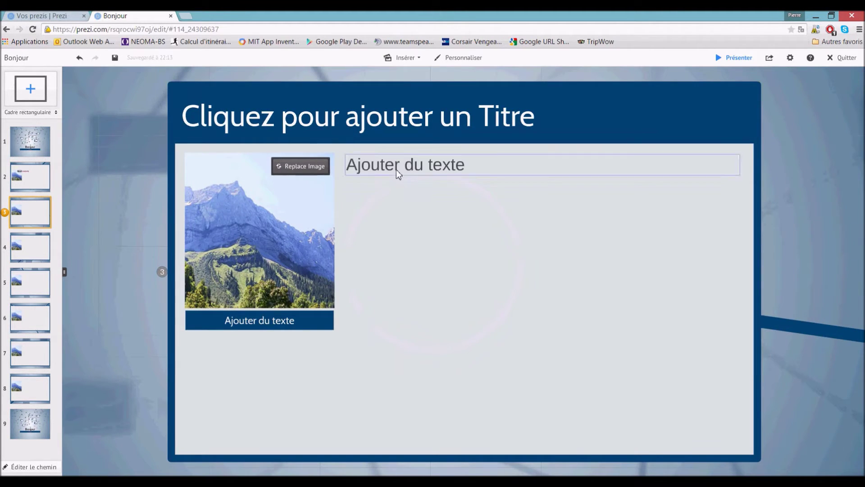
{"action": "left_click", "coordinate": [396, 170]}
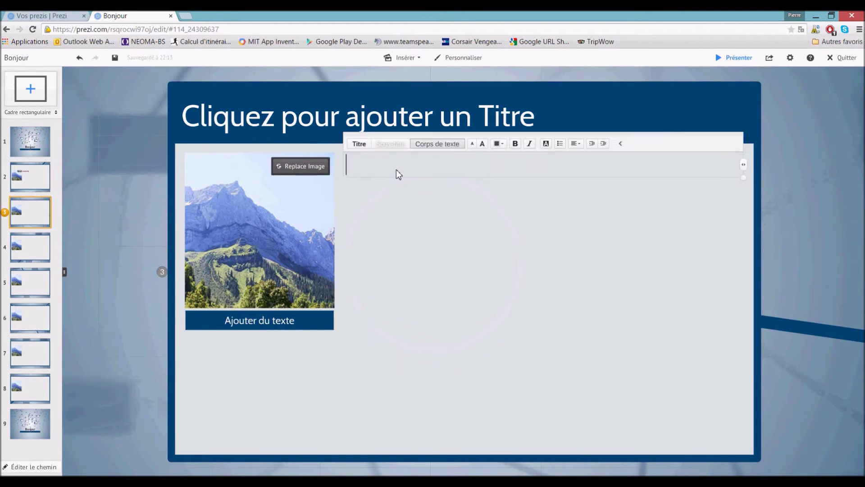
{"action": "type", "text": "Blabla"}
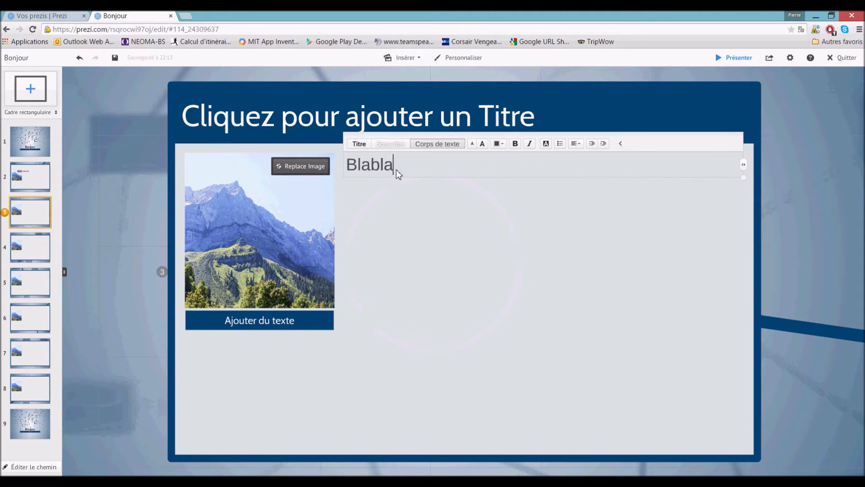
{"action": "type", "text": "bla 2...."}
{"action": "left_click", "coordinate": [409, 200]}
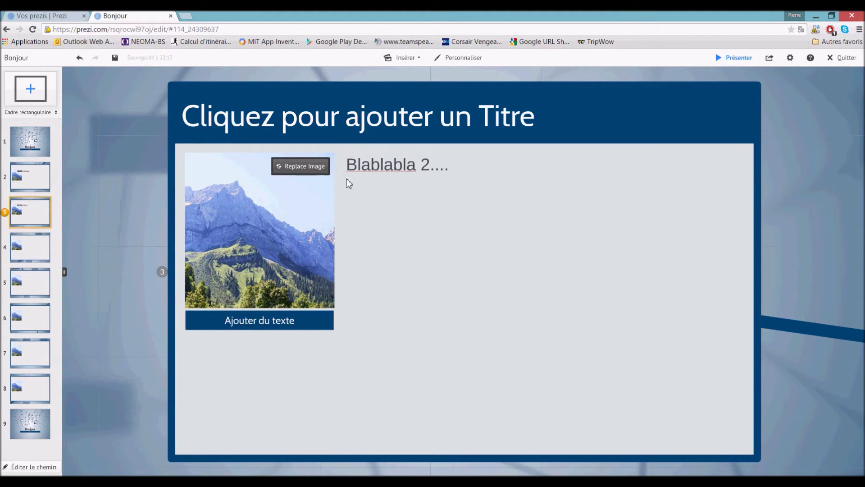
- Replace the mountain image in frame 3 with the first avatar PNG from the local Internet pictures folder
{"action": "left_click", "coordinate": [317, 166]}
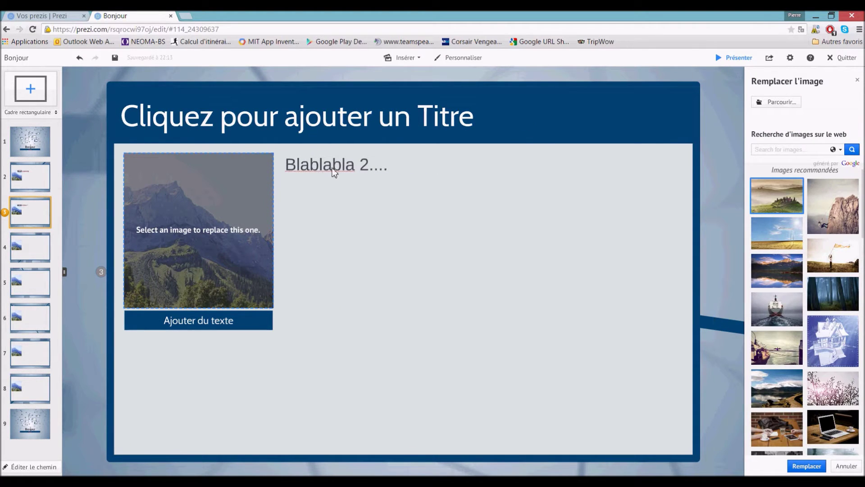
{"action": "scroll", "coordinate": [784, 239], "scroll_direction": "down", "scroll_amount": 5}
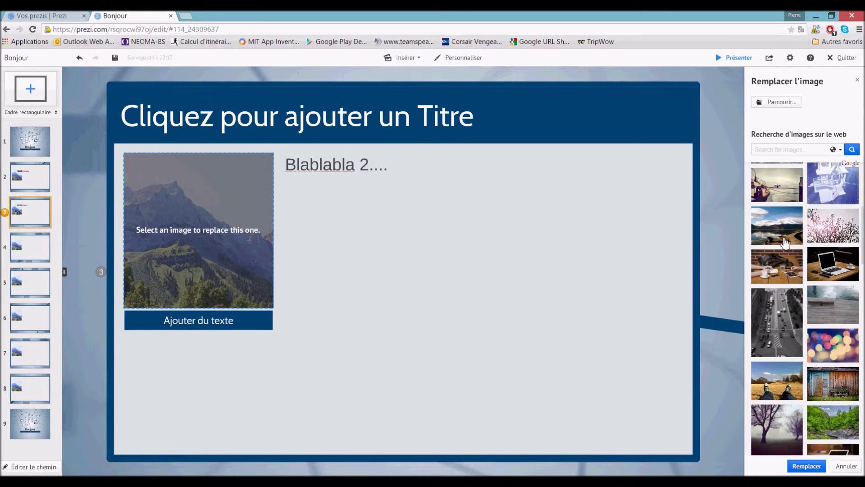
{"action": "scroll", "coordinate": [783, 238], "scroll_direction": "up", "scroll_amount": 5}
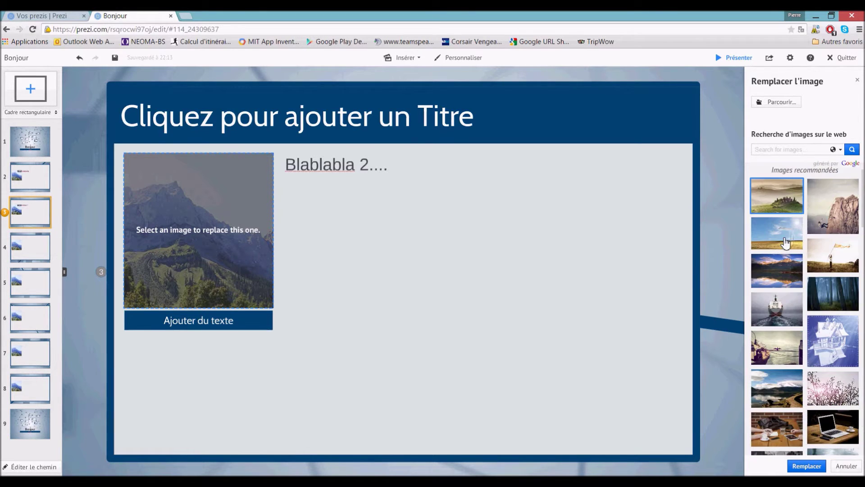
{"action": "left_click", "coordinate": [769, 104]}
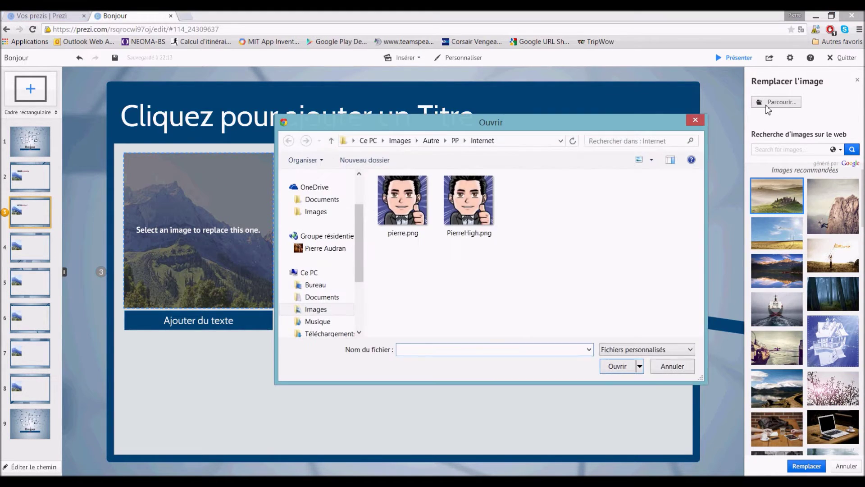
{"action": "left_click", "coordinate": [403, 201]}
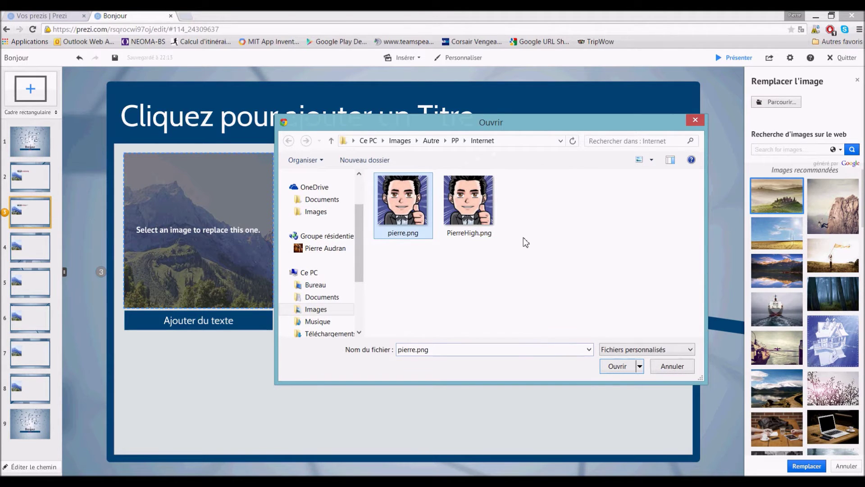
{"action": "left_click", "coordinate": [617, 366]}
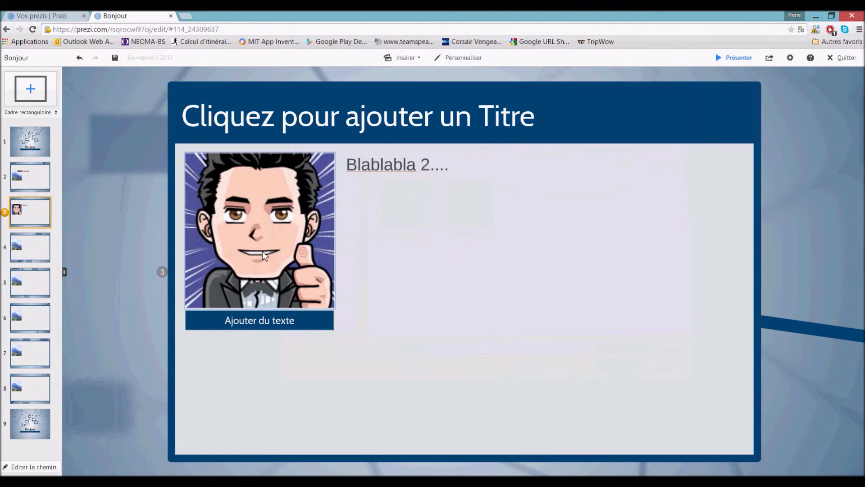
- Move the avatar and its caption to the lower middle of frame 3, and place the body text just above the avatar
{"action": "left_click_drag", "start_coordinate": [256, 225], "coordinate": [504, 344]}
{"action": "left_click_drag", "start_coordinate": [252, 319], "coordinate": [497, 441]}
{"action": "left_click", "coordinate": [369, 162]}
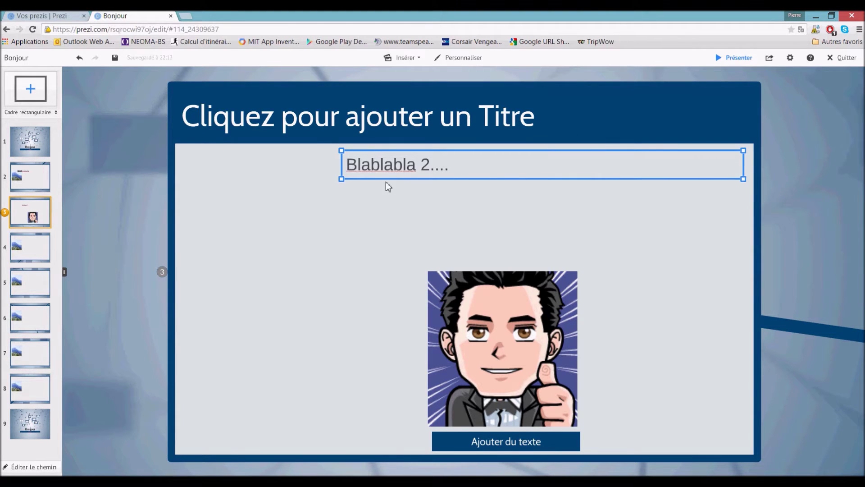
{"action": "left_click_drag", "start_coordinate": [542, 165], "coordinate": [640, 242]}
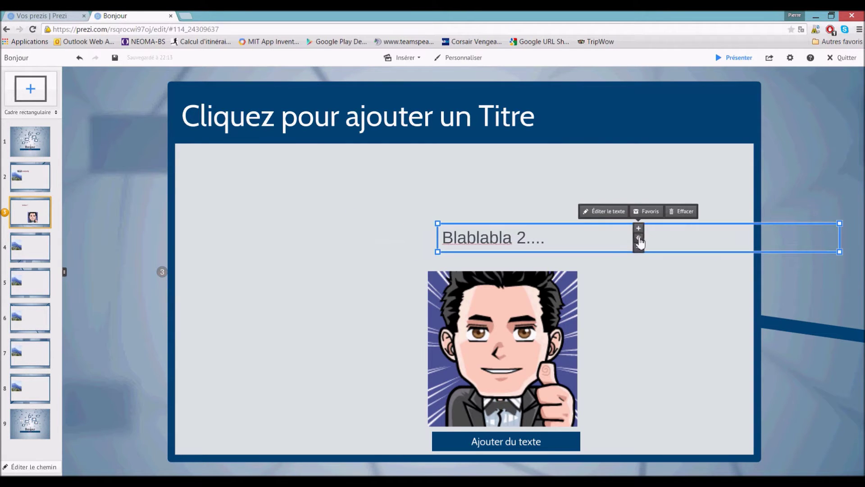
{"action": "left_click", "coordinate": [642, 278]}
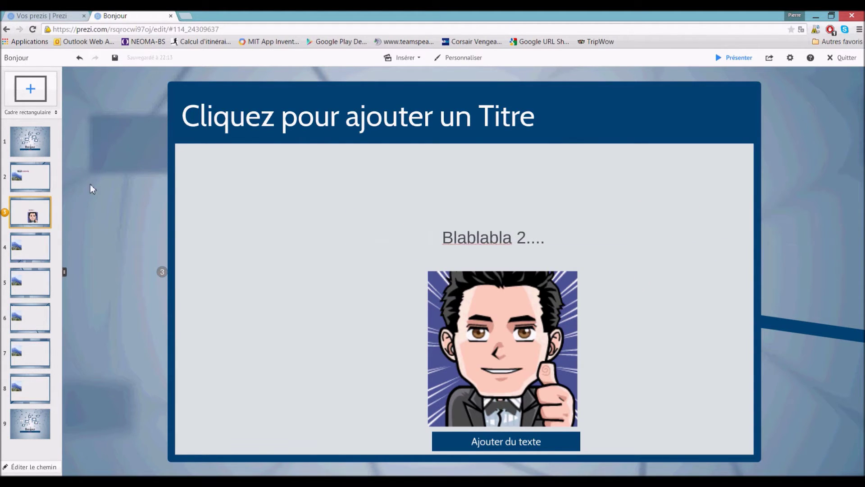
- Open the mountain image of frame 4 in the photo editor and go through its Renforcer (enhance) options
{"action": "left_click", "coordinate": [43, 244]}
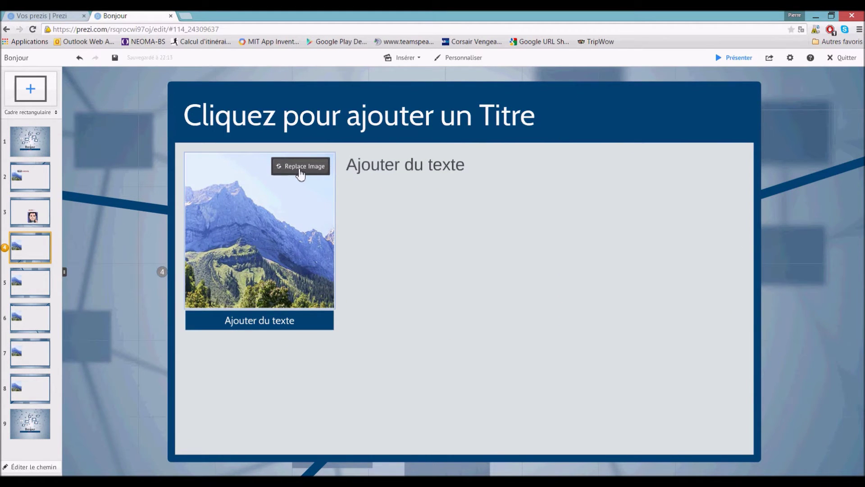
{"action": "left_click", "coordinate": [246, 164]}
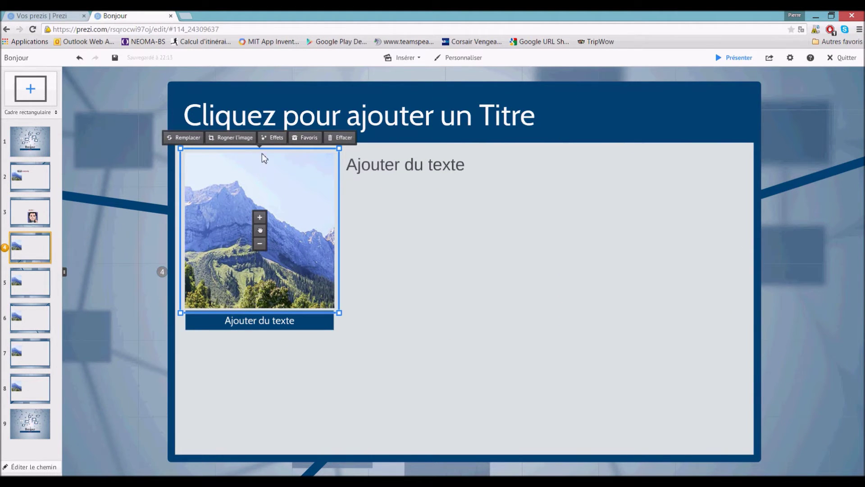
{"action": "left_click", "coordinate": [270, 138]}
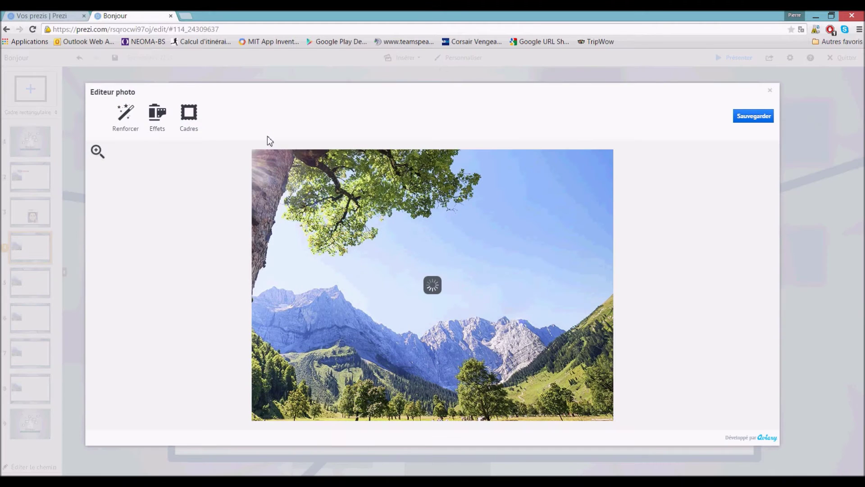
{"action": "left_click", "coordinate": [125, 129]}
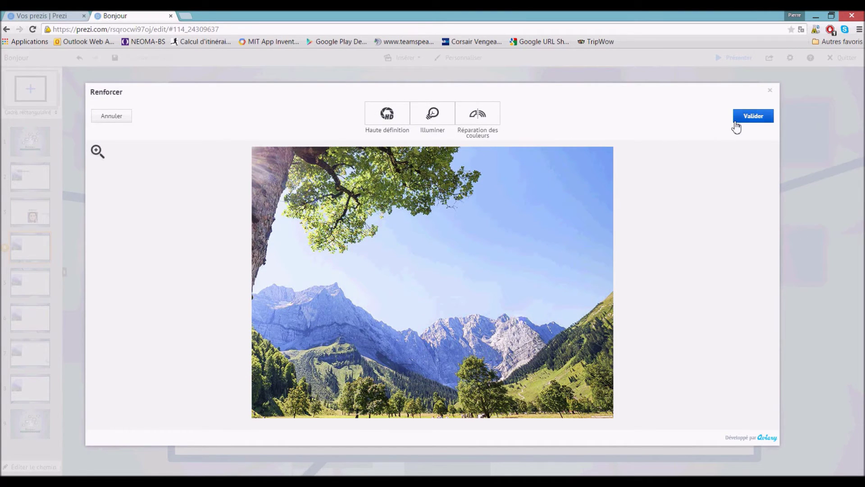
{"action": "left_click", "coordinate": [759, 117]}
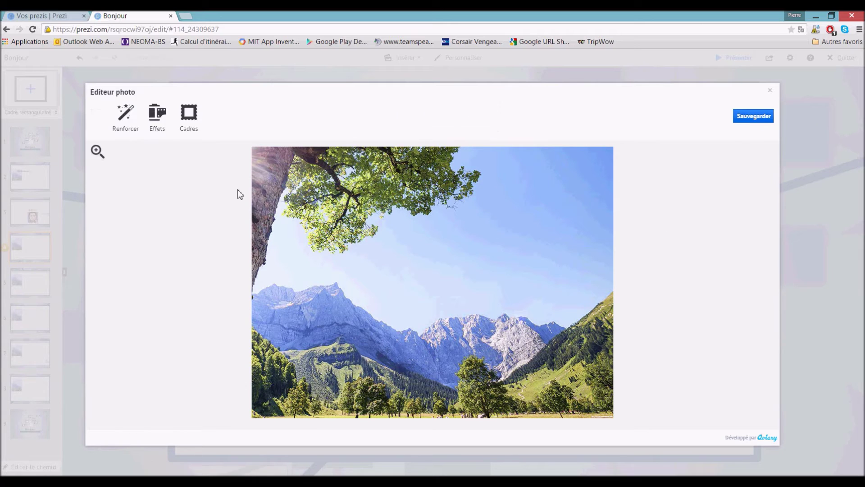
- Try the Clyde effect on the mountain image, then apply the Avenue effect instead
{"action": "left_click", "coordinate": [163, 128]}
{"action": "left_click", "coordinate": [210, 120]}
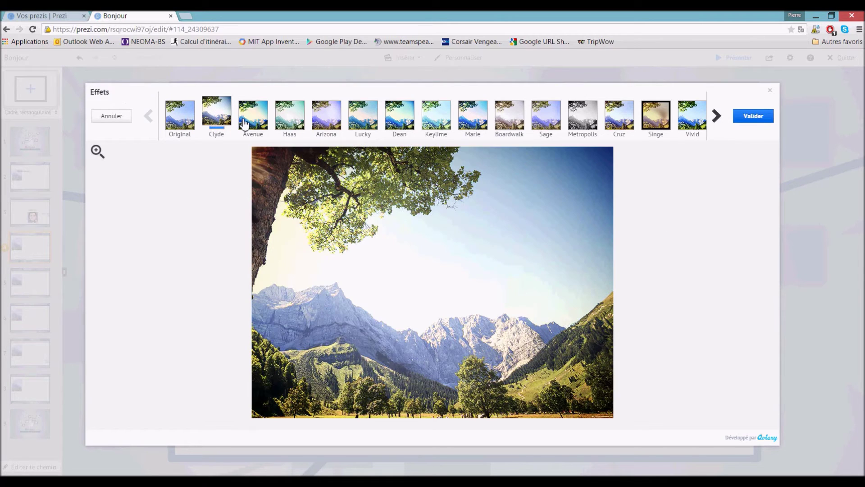
{"action": "left_click", "coordinate": [260, 118]}
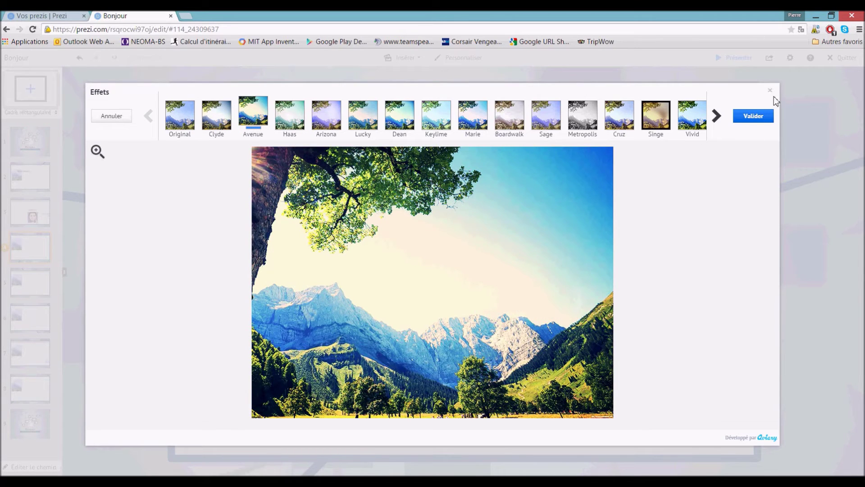
{"action": "left_click", "coordinate": [757, 118]}
- Try several photo frames on the mountain image, including Pistol, Punch, Studio and Stamp, and leave the photo editor without keeping the edits
{"action": "left_click", "coordinate": [186, 118]}
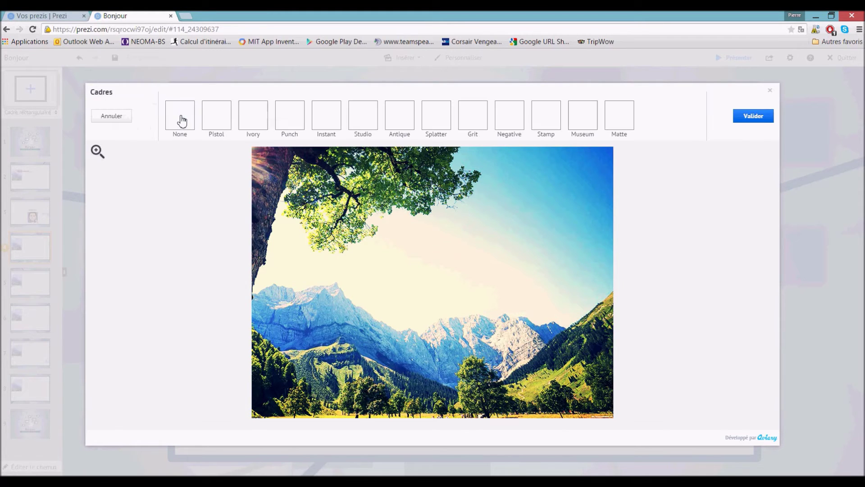
{"action": "left_click", "coordinate": [217, 116]}
{"action": "left_click", "coordinate": [289, 115]}
{"action": "left_click", "coordinate": [363, 116]}
{"action": "left_click", "coordinate": [386, 118]}
{"action": "left_click", "coordinate": [546, 115]}
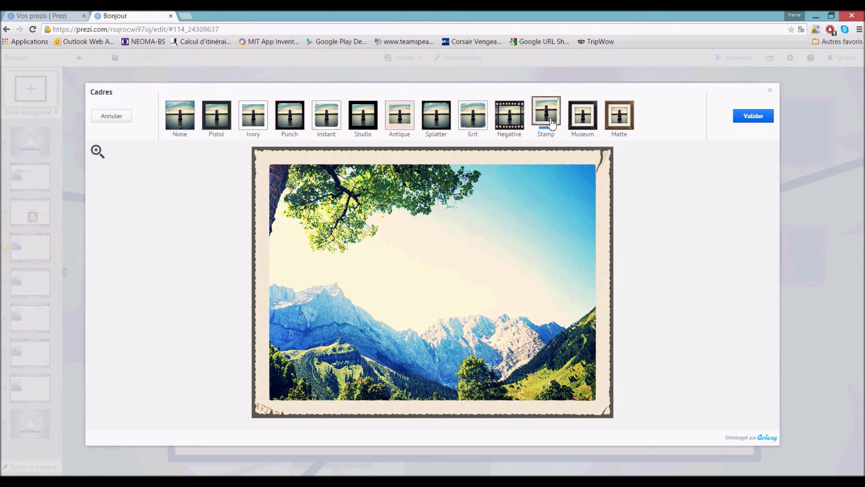
{"action": "left_click", "coordinate": [769, 90]}
{"action": "left_click", "coordinate": [429, 247]}
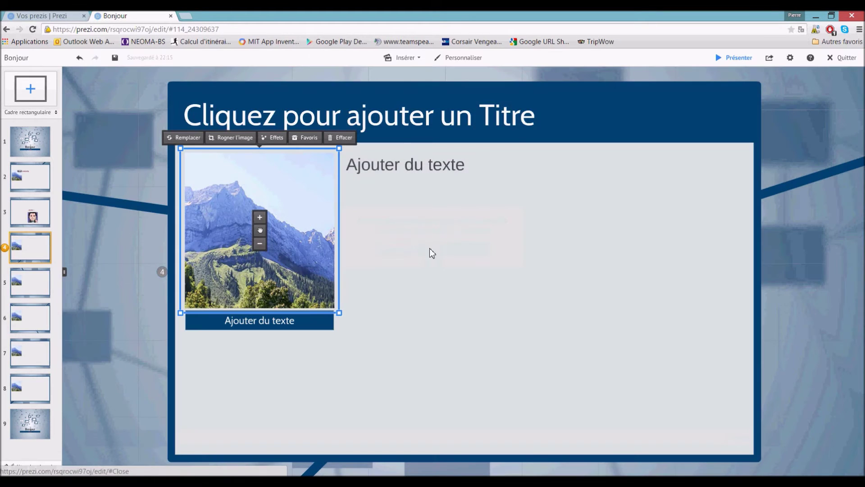
{"action": "left_click", "coordinate": [441, 291]}
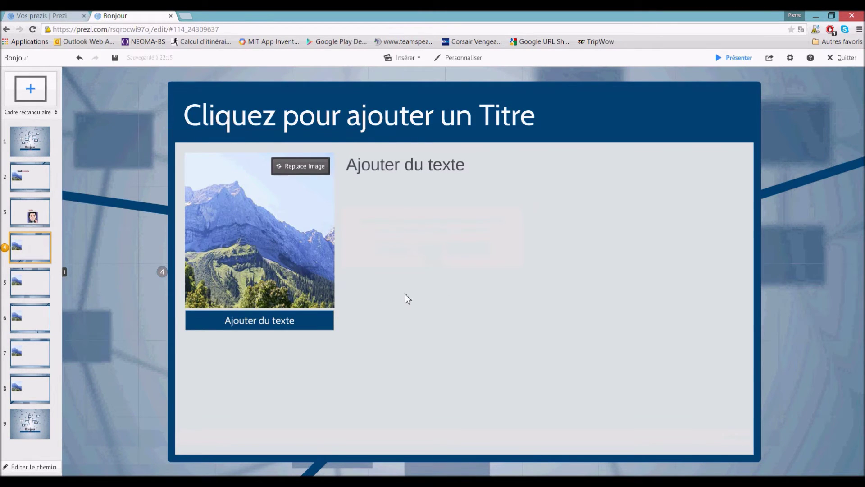
- Add a new rectangular frame to the presentation overview, in the empty area above frames 3 and 4
{"action": "left_click", "coordinate": [36, 284]}
{"action": "left_click", "coordinate": [36, 317]}
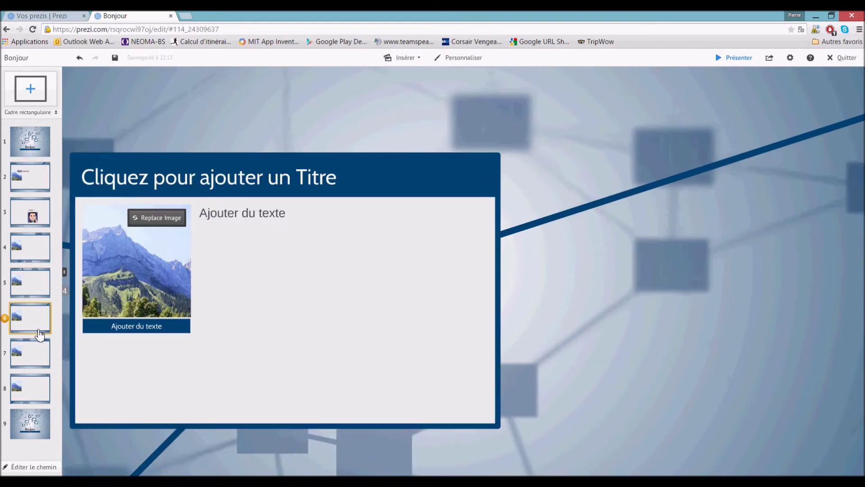
{"action": "left_click", "coordinate": [37, 353]}
{"action": "left_click", "coordinate": [41, 423]}
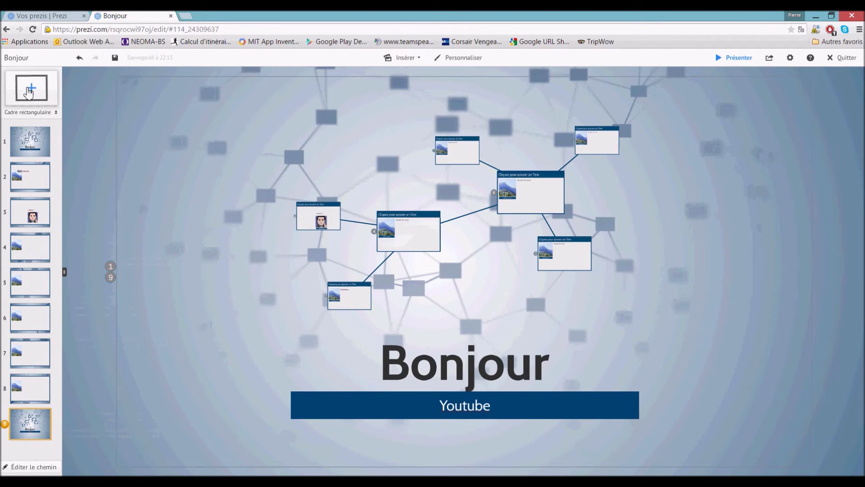
{"action": "left_click_drag", "start_coordinate": [30, 91], "coordinate": [371, 169]}
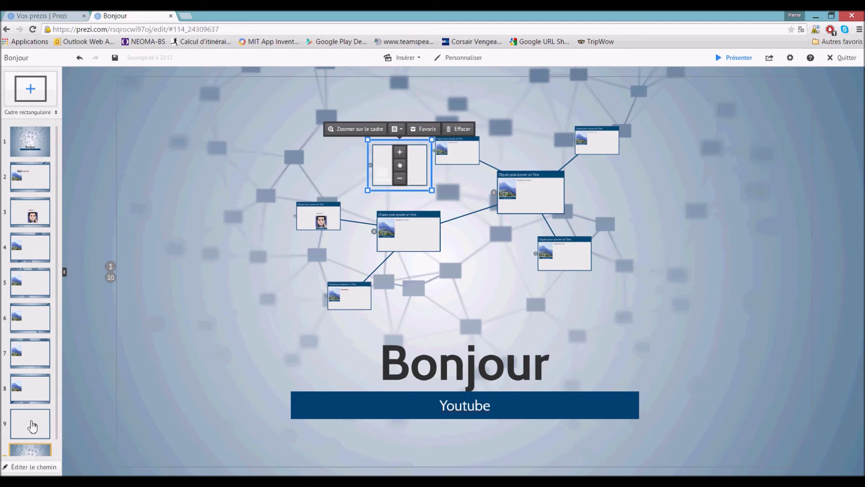
{"action": "scroll", "coordinate": [517, 266], "scroll_direction": "up", "scroll_amount": 2}
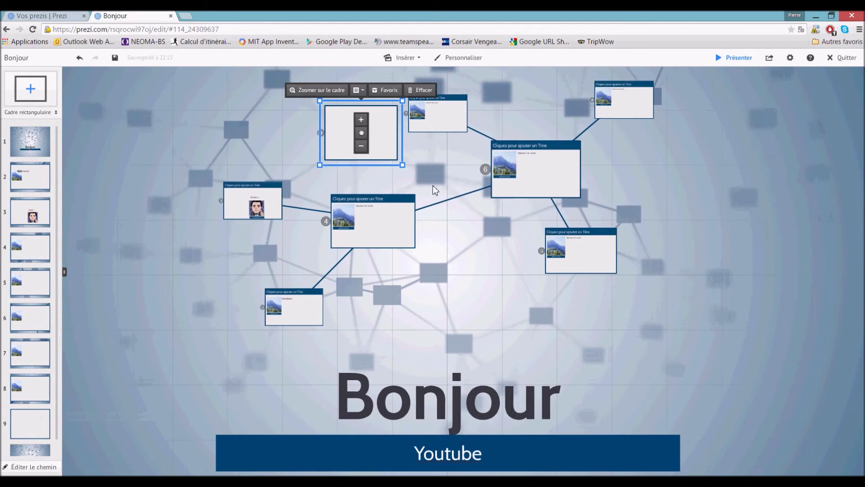
{"action": "left_click_drag", "start_coordinate": [374, 139], "coordinate": [332, 137]}
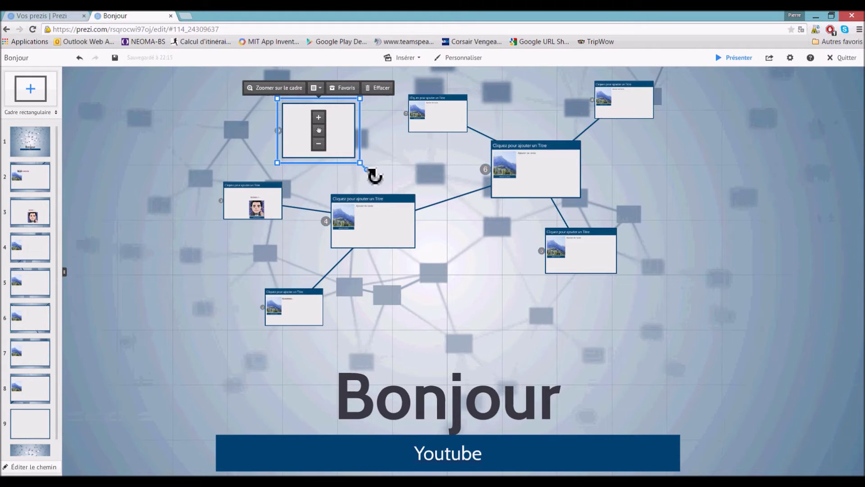
{"action": "mouse_move", "coordinate": [373, 177]}
{"action": "left_mouse_down"}
{"action": "mouse_move", "coordinate": [376, 198]}
{"action": "mouse_move", "coordinate": [378, 154]}
{"action": "mouse_move", "coordinate": [380, 185]}
{"action": "left_mouse_up"}
- Zoom into the new frame and add the body text "Blablabla 3" near its middle
{"action": "left_click", "coordinate": [319, 88]}
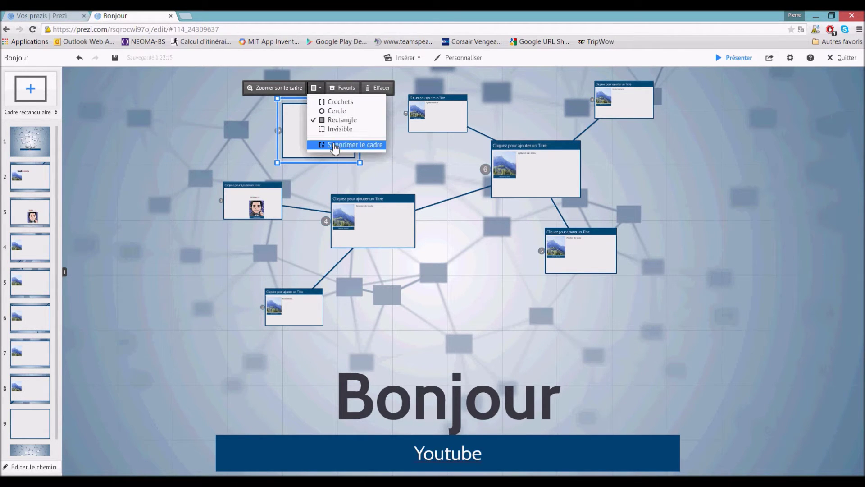
{"action": "left_click", "coordinate": [295, 139]}
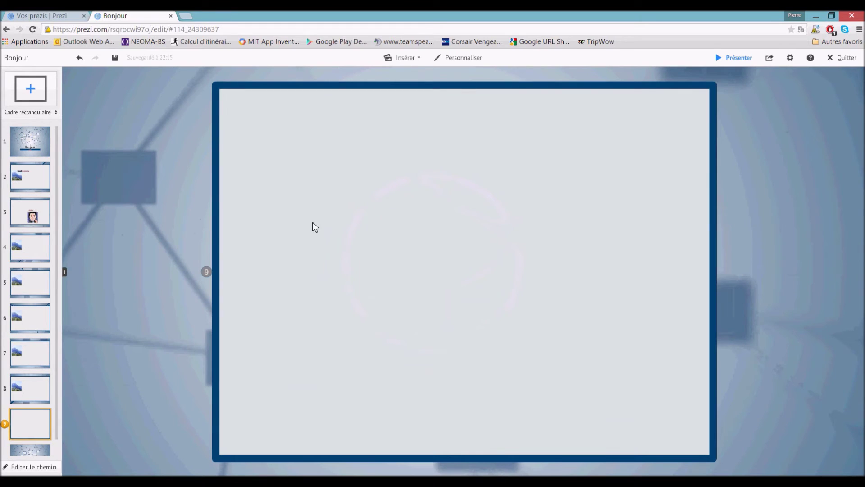
{"action": "left_click", "coordinate": [407, 243]}
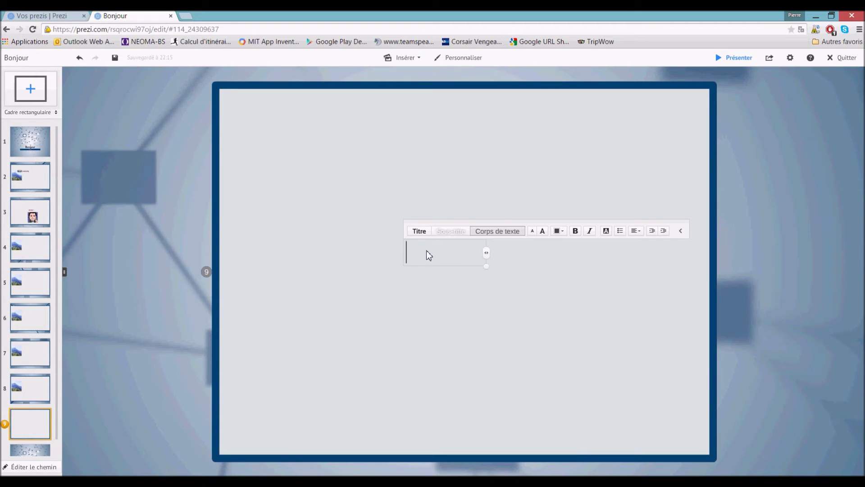
{"action": "type", "text": "Blablabla 3"}
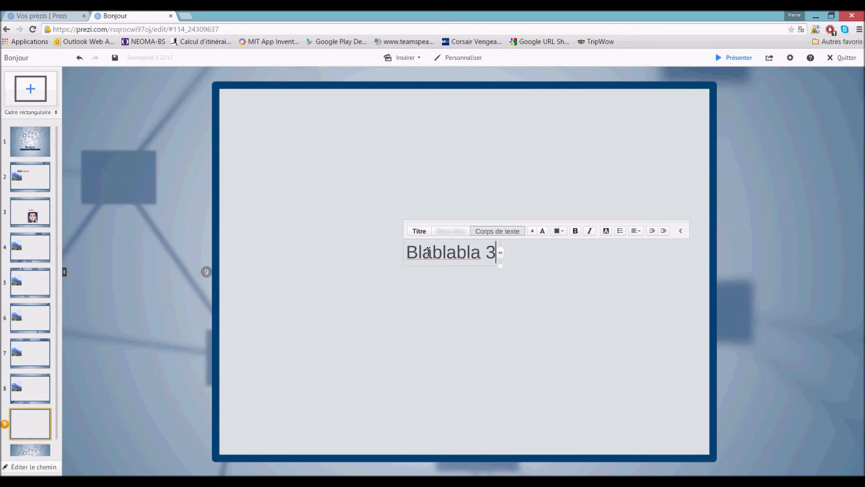
{"action": "left_click", "coordinate": [532, 374]}
- Review which content types can be inserted and which background and theme options the presentation offers
{"action": "left_click", "coordinate": [407, 59]}
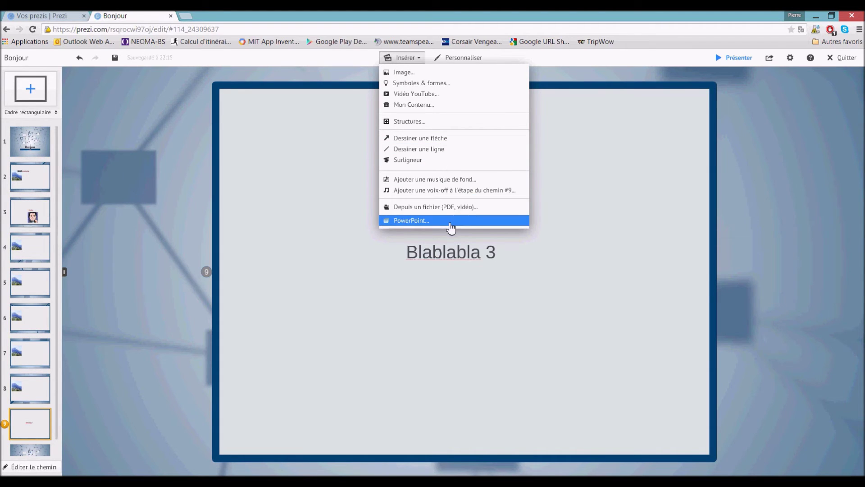
{"action": "left_click", "coordinate": [567, 236]}
{"action": "left_click", "coordinate": [463, 62]}
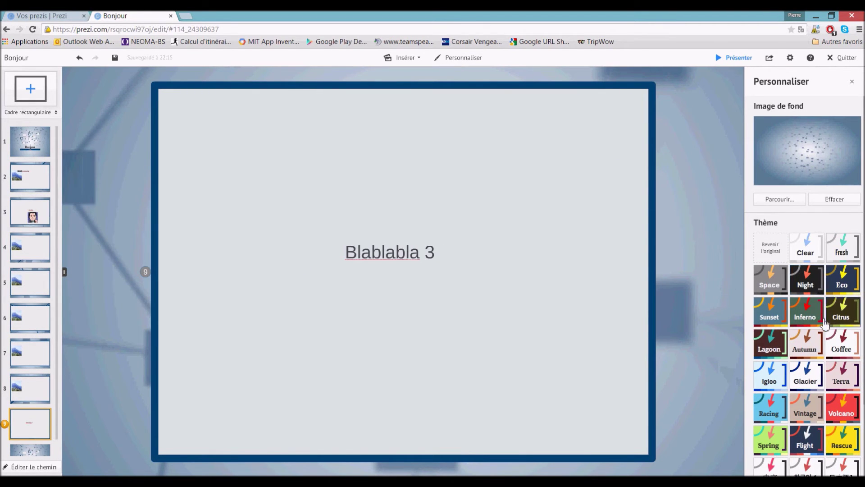
{"action": "left_click", "coordinate": [854, 83]}
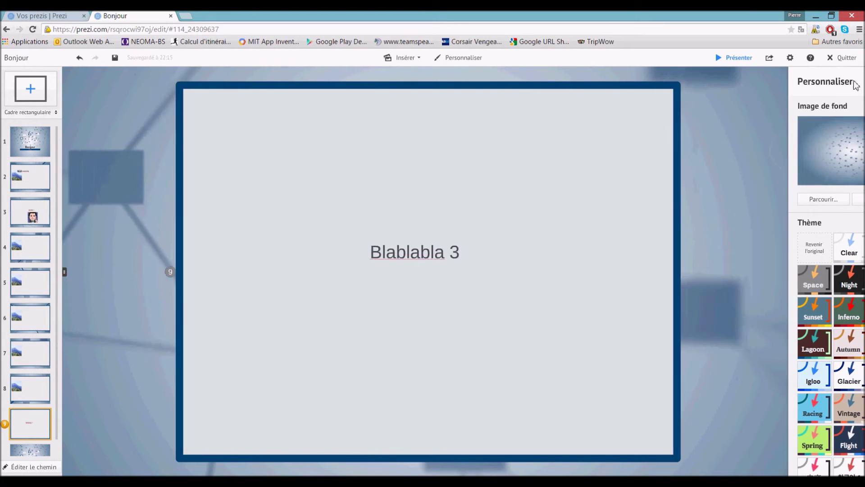
- Present the prezi from the first frame, go through all frames to the final overview, and return to editing
{"action": "left_click", "coordinate": [36, 135]}
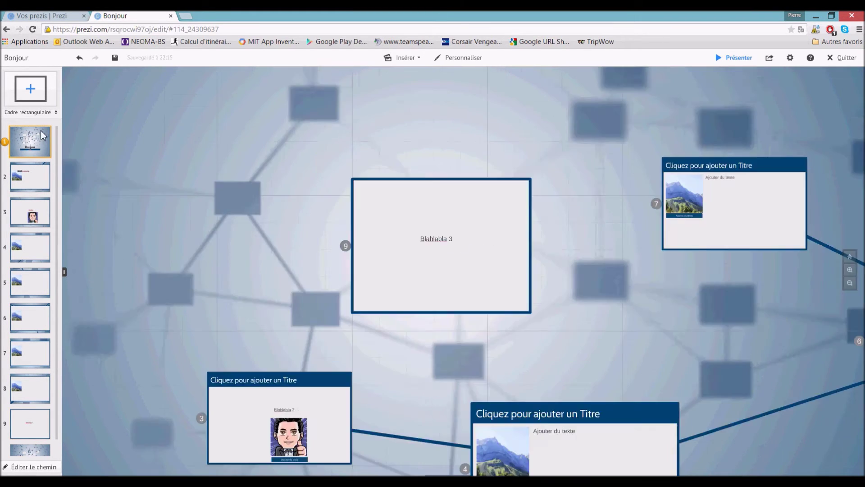
{"action": "left_click", "coordinate": [735, 57]}
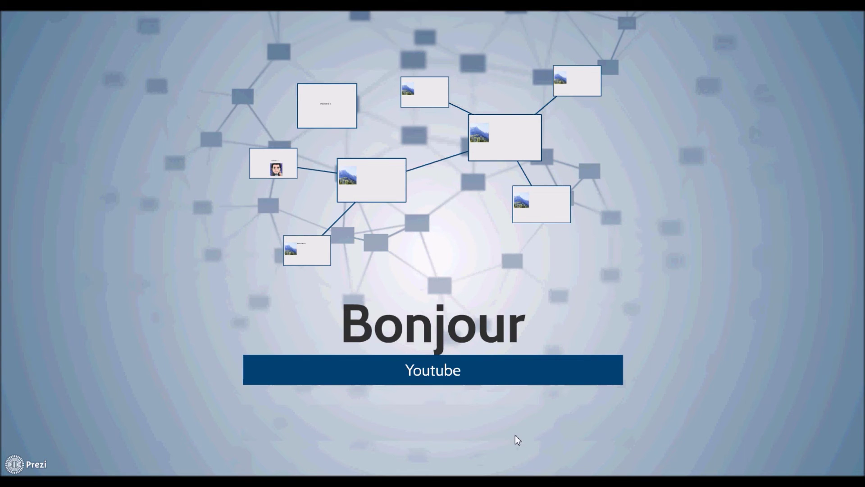
{"action": "scroll", "coordinate": [520, 439], "scroll_direction": "up", "scroll_amount": 3}
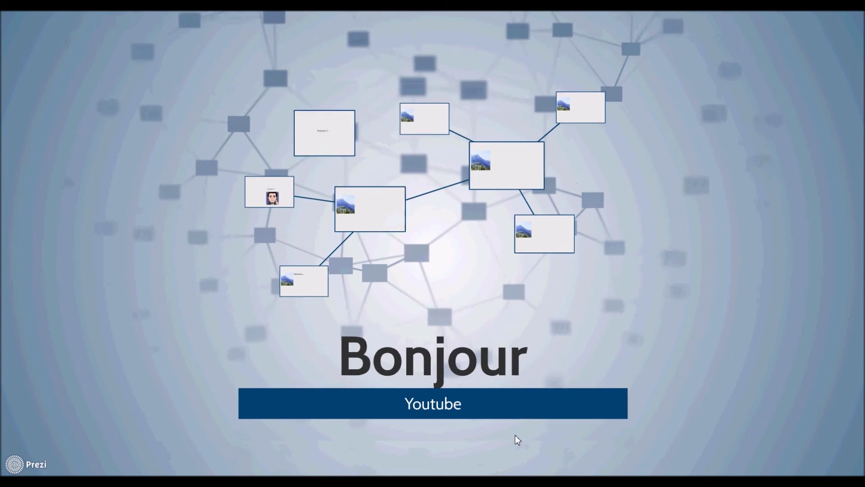
{"action": "key", "text": "Right"}
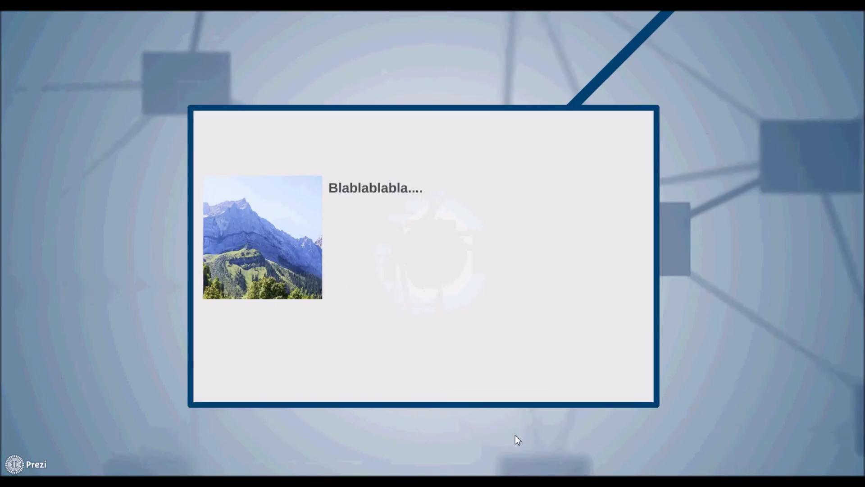
{"action": "key", "text": "Right"}
{"action": "key", "text": "Right"}
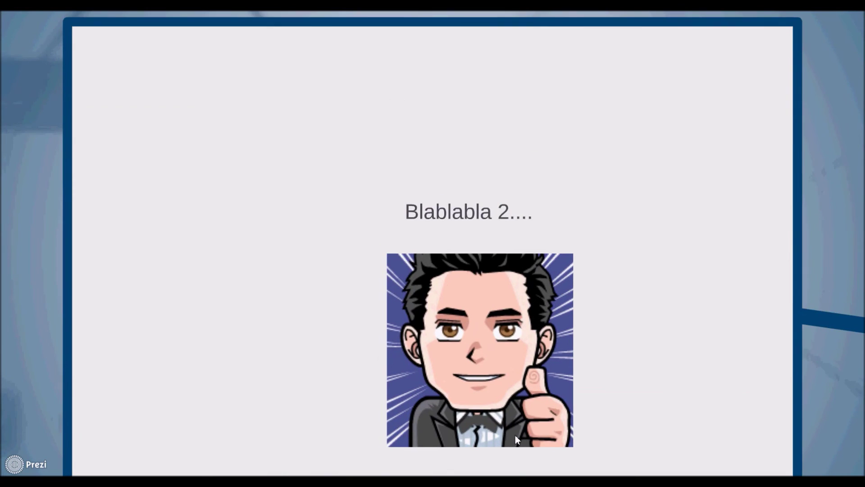
{"action": "key", "text": "Right"}
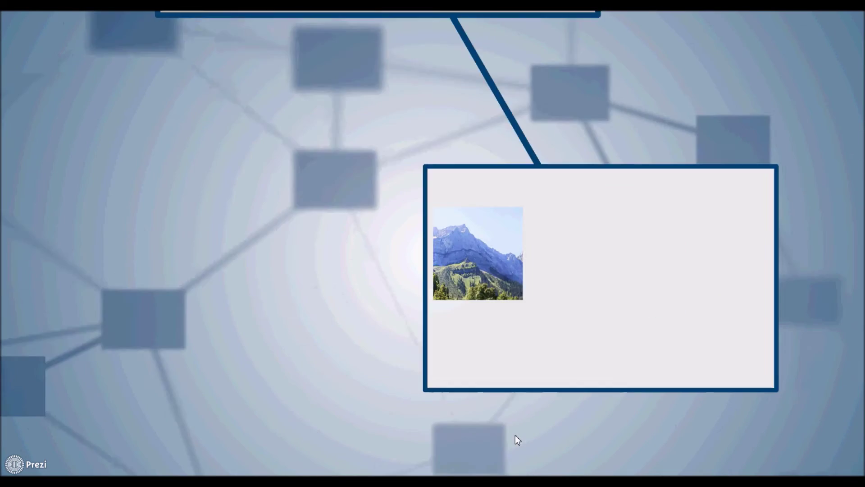
{"action": "key", "text": "Right"}
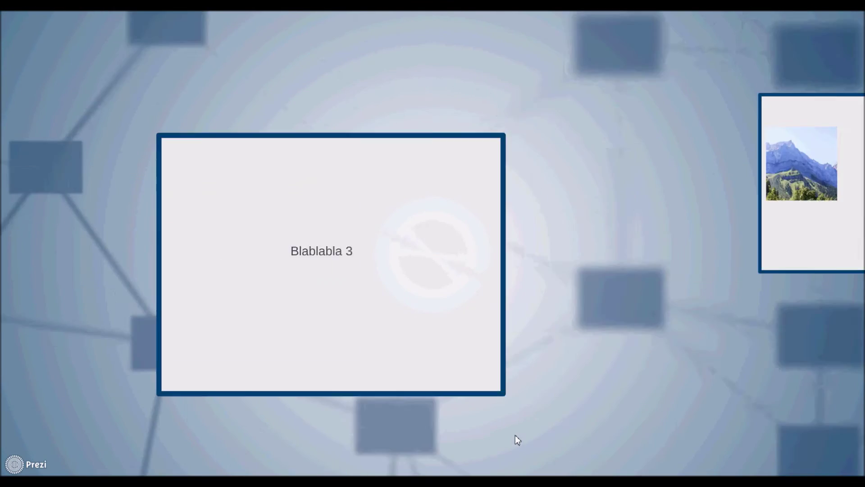
{"action": "key", "text": "Right"}
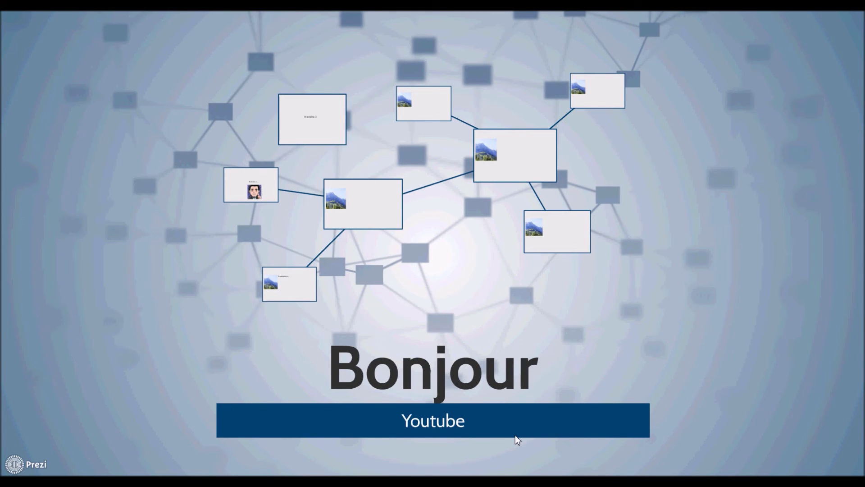
{"action": "key", "text": "Escape"}
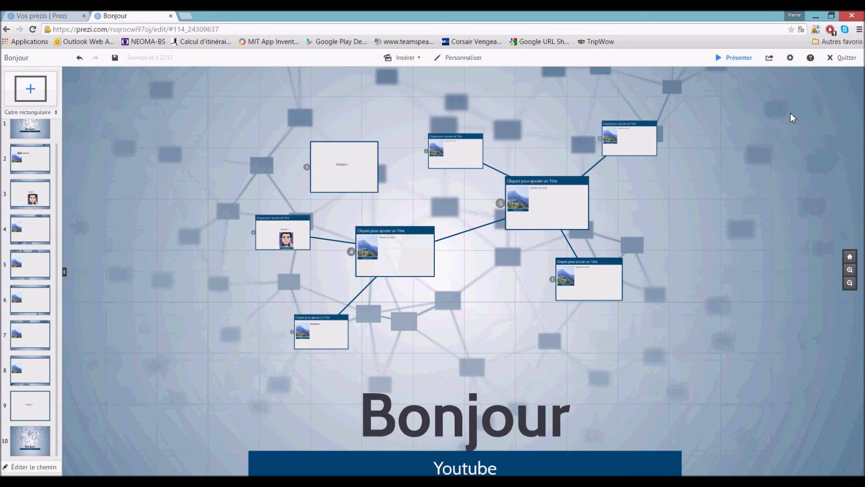
- Download the presentation as a portable prezi and open the downloaded ZIP archive from the desktop in WinRAR, dismissing the licence reminder
{"action": "left_click", "coordinate": [769, 58]}
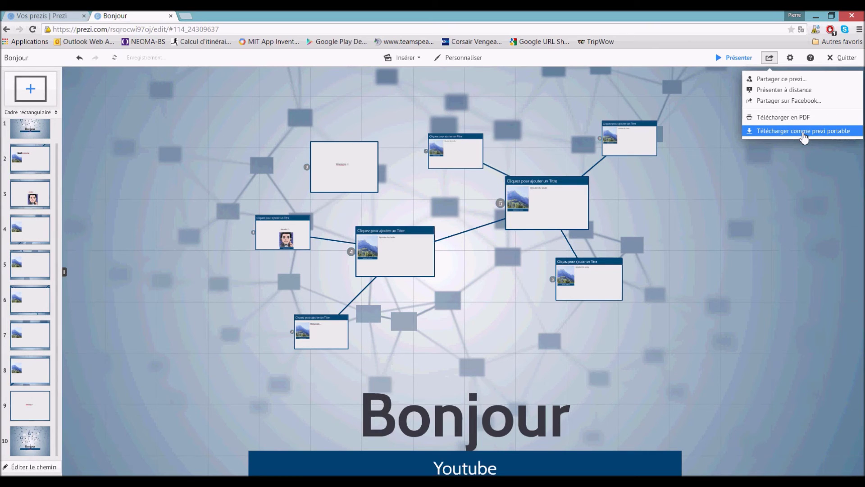
{"action": "left_click", "coordinate": [802, 132]}
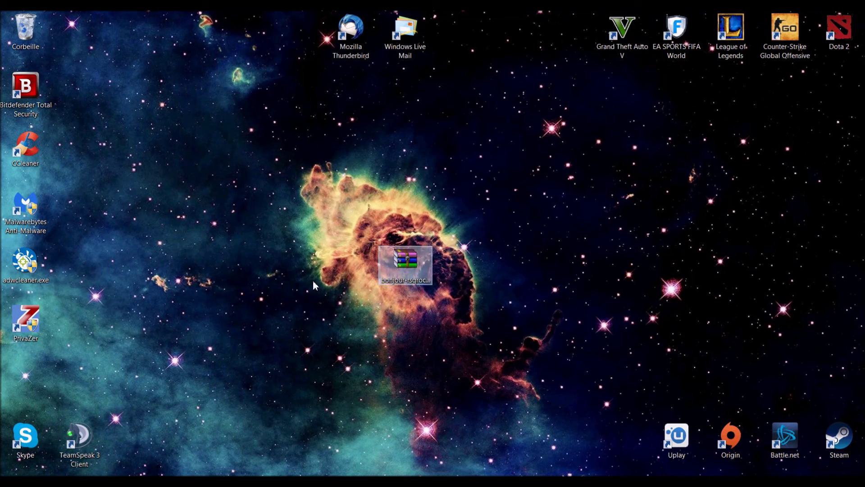
{"action": "double_click", "coordinate": [427, 283]}
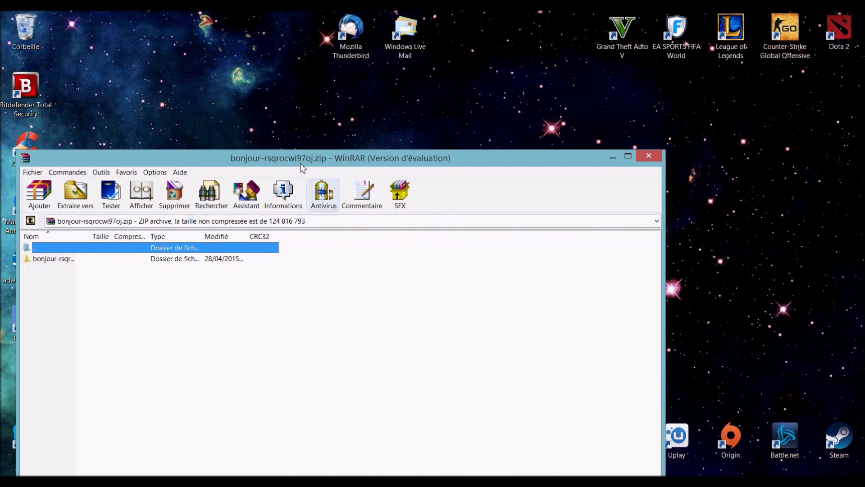
{"action": "left_click_drag", "start_coordinate": [310, 162], "coordinate": [444, 90]}
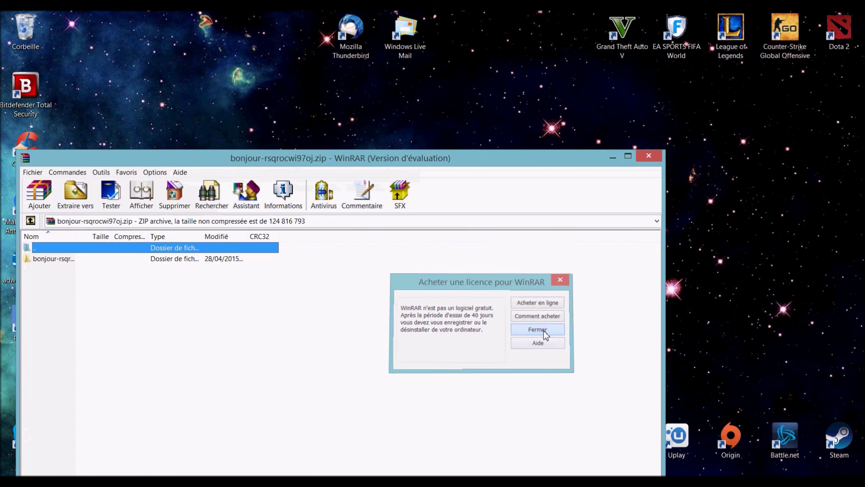
{"action": "left_click", "coordinate": [541, 329]}
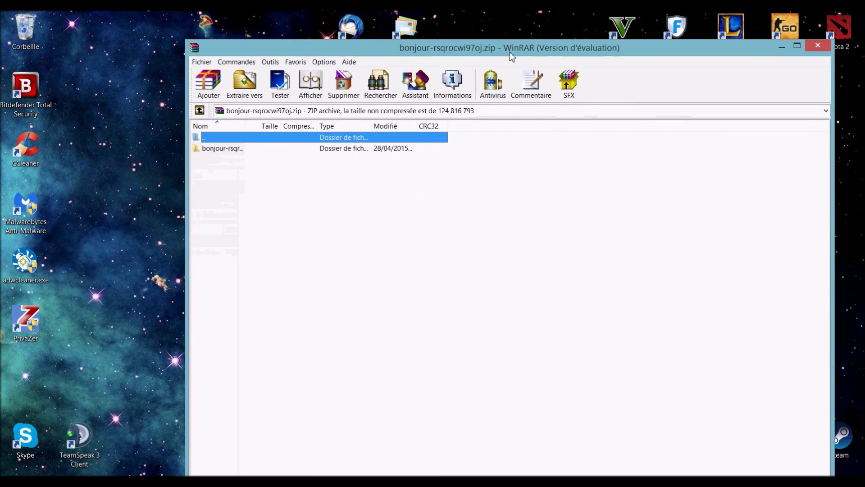
- Run Prezi.exe from the folder inside the archive, maximize the player window and advance to the "Blablablabla...." frame
{"action": "double_click", "coordinate": [358, 149]}
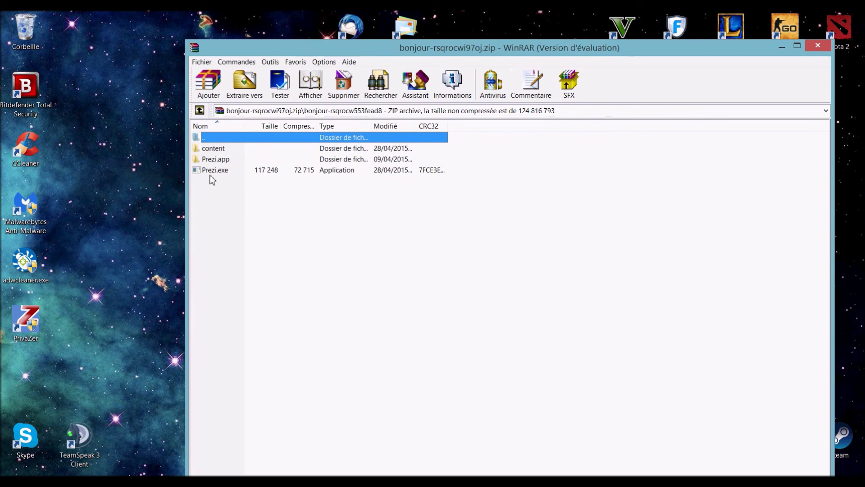
{"action": "double_click", "coordinate": [224, 174]}
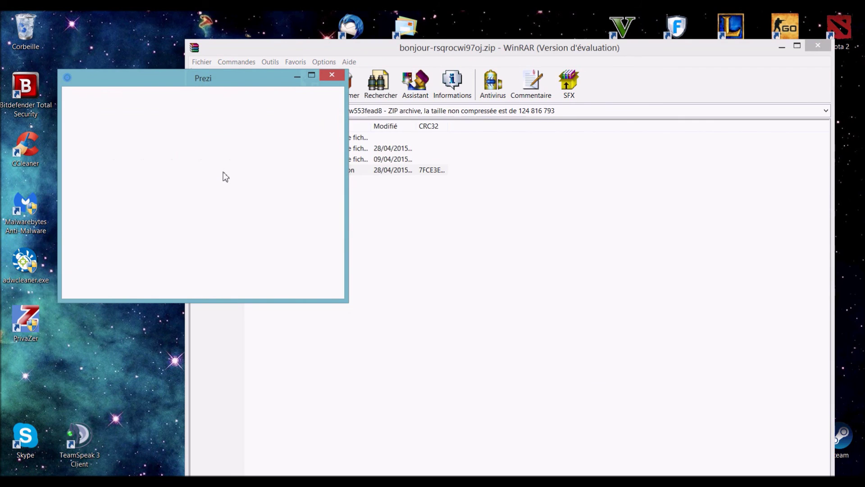
{"action": "left_click_drag", "start_coordinate": [240, 78], "coordinate": [371, 135]}
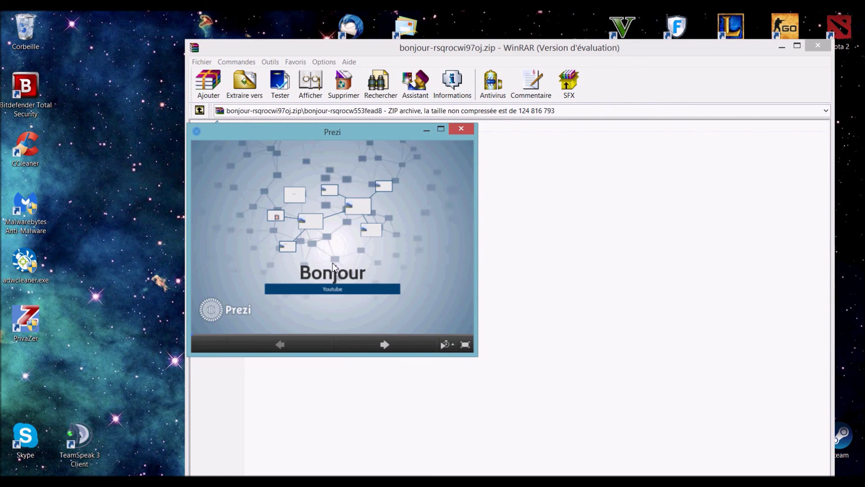
{"action": "left_click", "coordinate": [441, 129]}
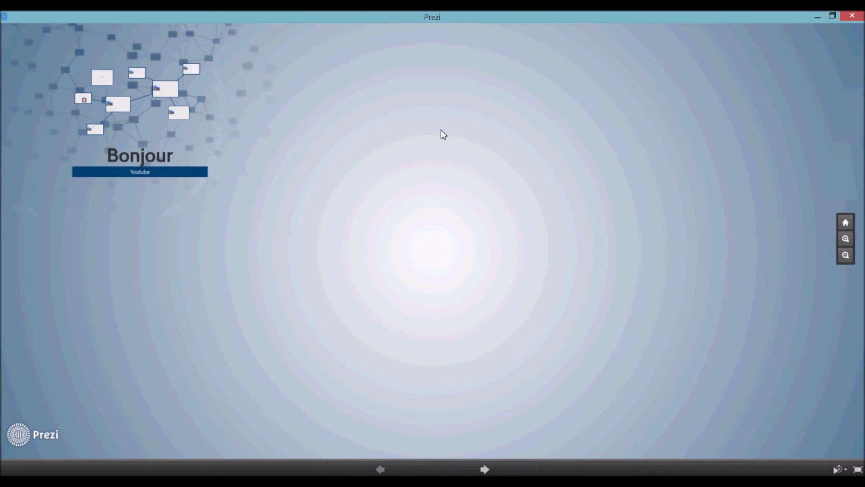
{"action": "left_click", "coordinate": [484, 469]}
{"action": "left_click", "coordinate": [484, 469]}
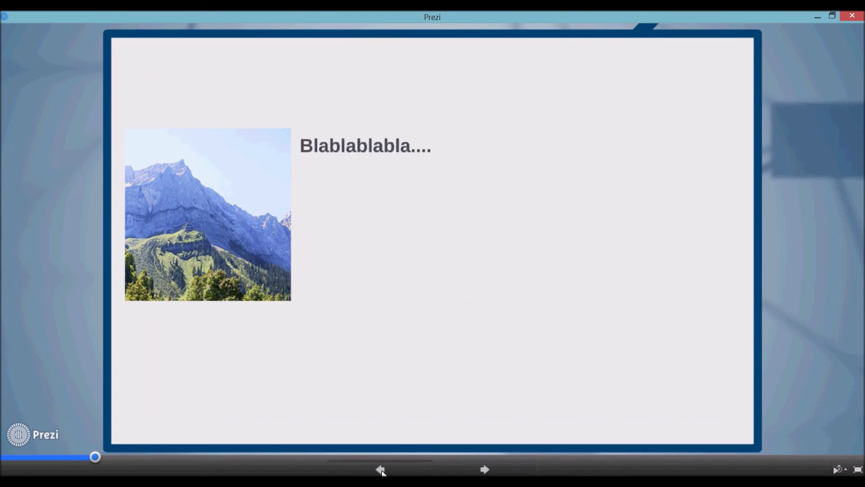
- Go back to the opening overview in the portable player and play through all frames up to the final overview
{"action": "left_click", "coordinate": [381, 469]}
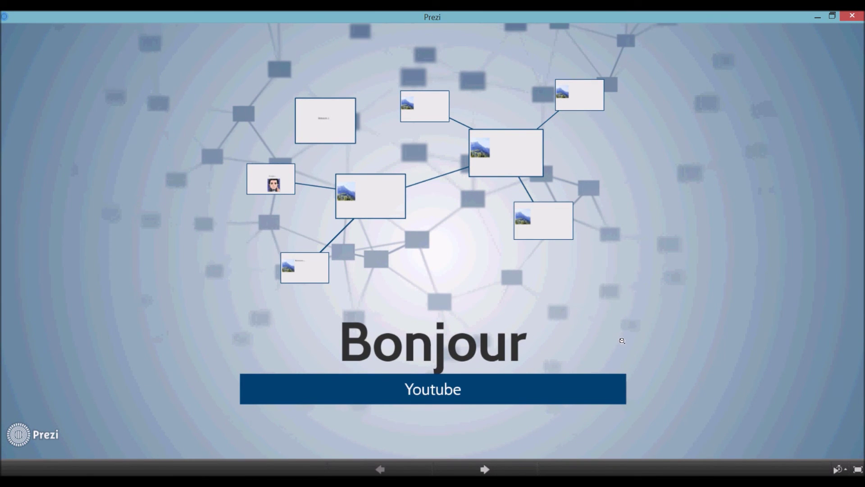
{"action": "key", "text": "Right"}
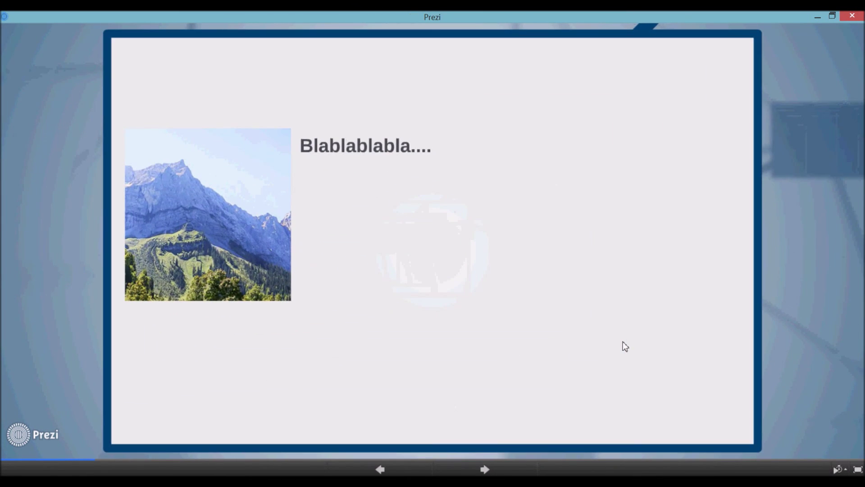
{"action": "key", "text": "Right"}
{"action": "key", "text": "Right"}
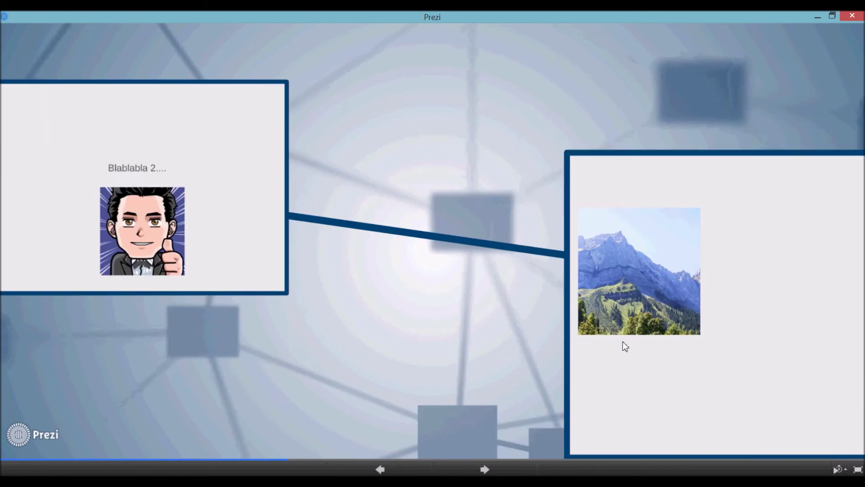
{"action": "key", "text": "Right"}
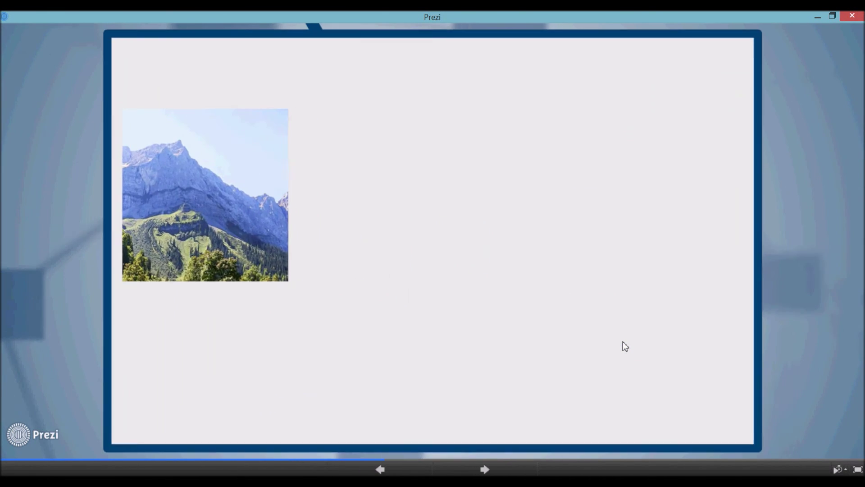
{"action": "key", "text": "Right"}
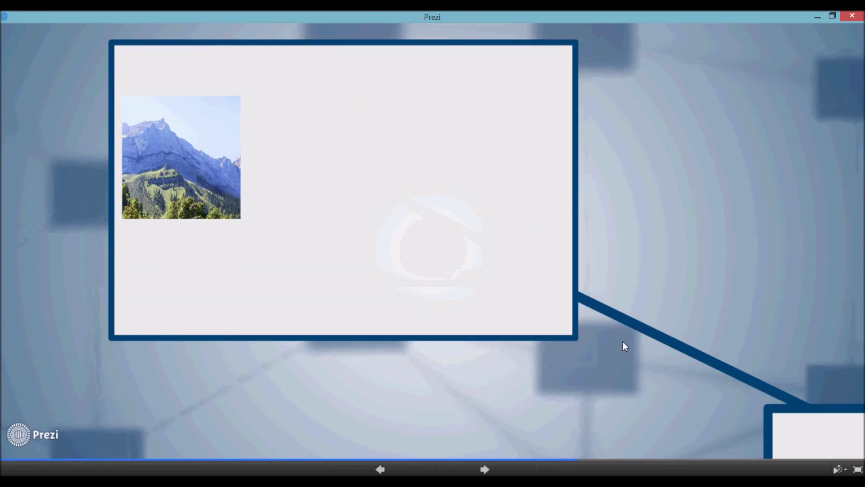
{"action": "key", "text": "Right"}
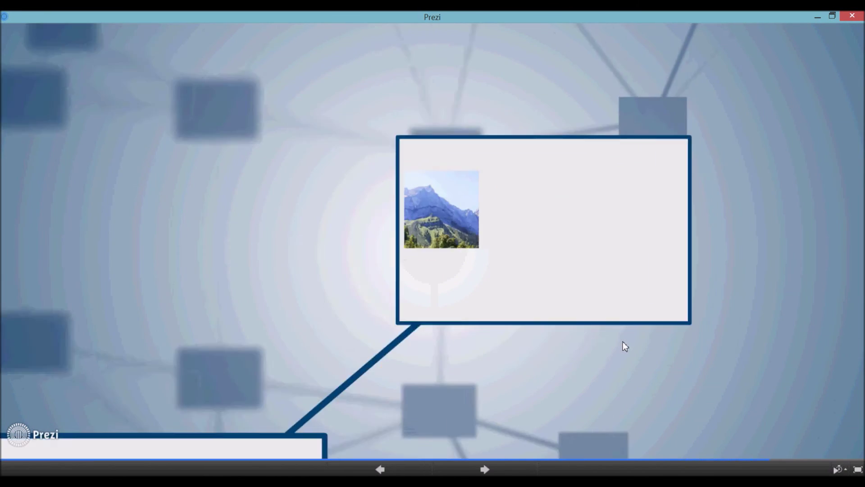
{"action": "key", "text": "Right"}
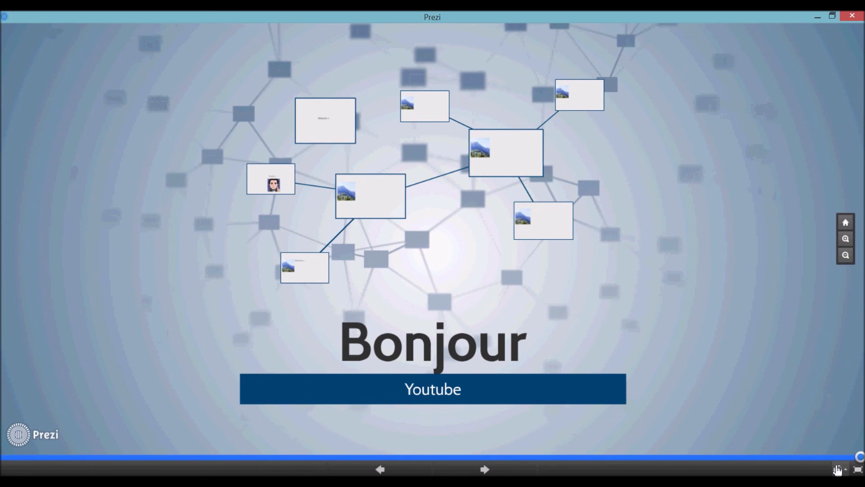
- Display the autoplay interval options, and close the Prezi player and the WinRAR archive window to return to the desktop
{"action": "left_click", "coordinate": [839, 470]}
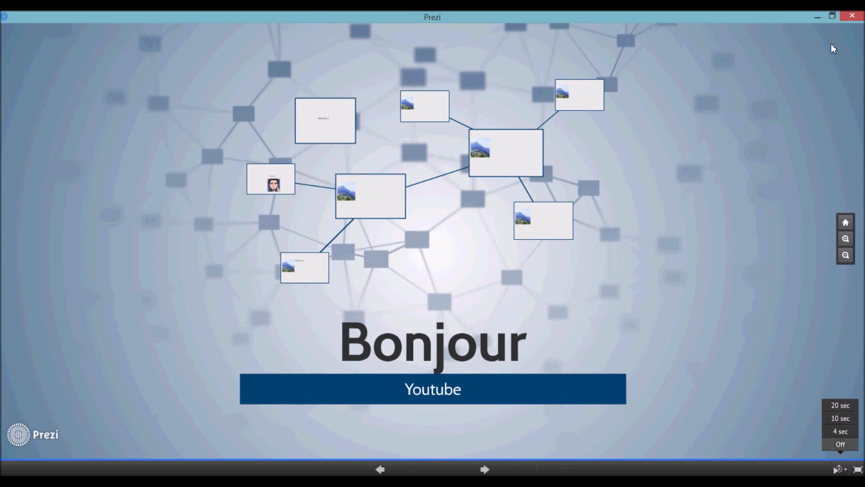
{"action": "left_click", "coordinate": [844, 15]}
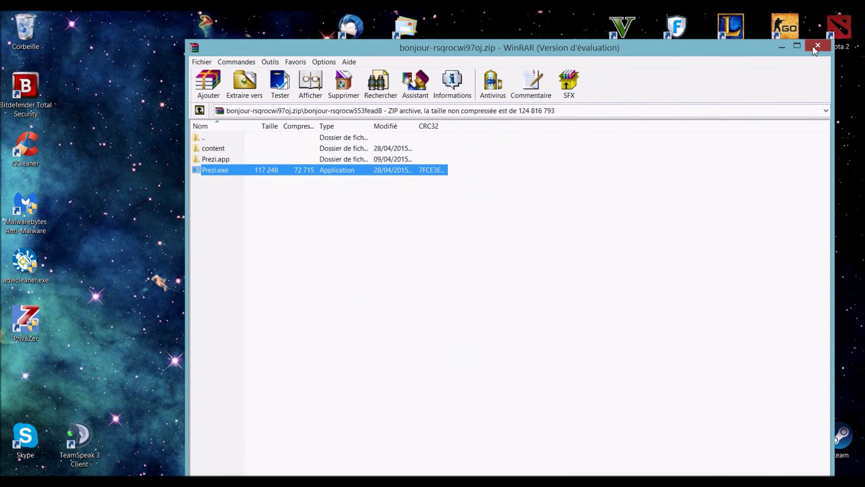
{"action": "left_click", "coordinate": [823, 45]}
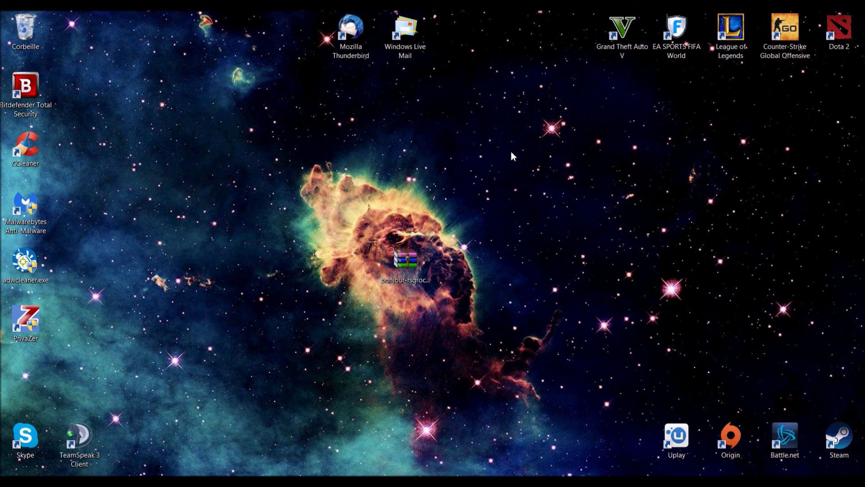